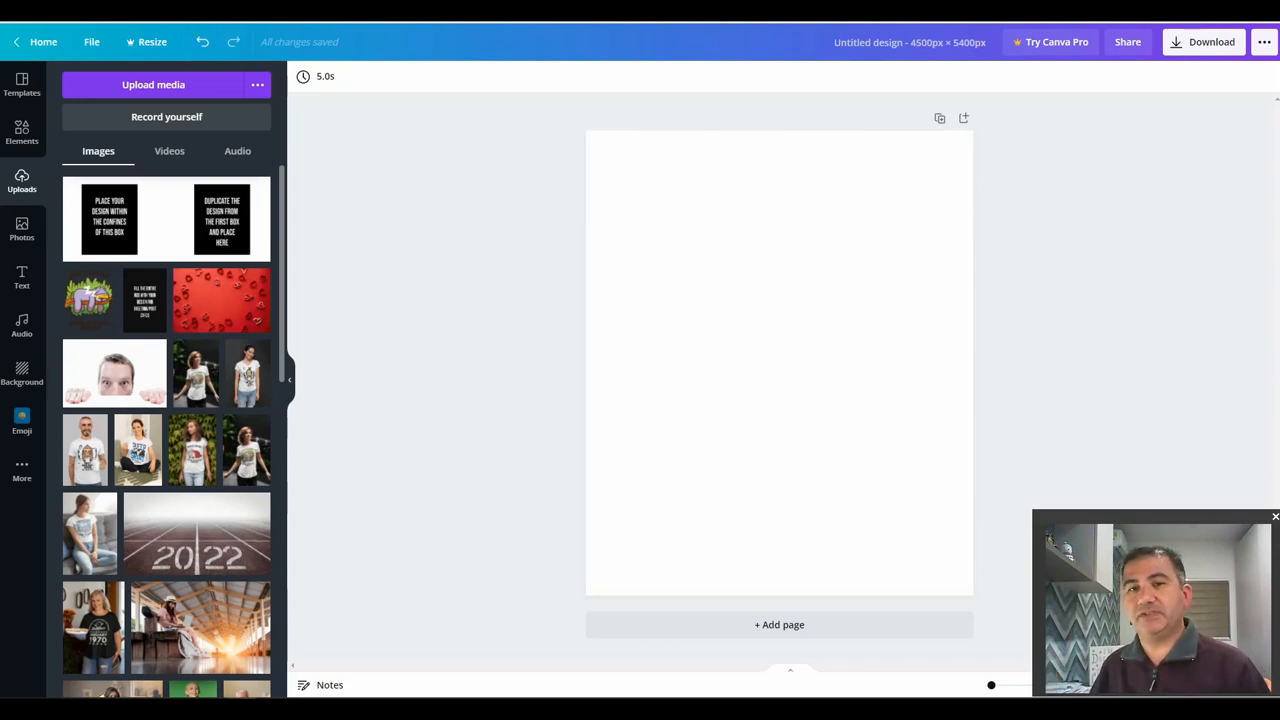
Step: Place the uploaded sloth design on the blank 4500 x 5400 px page and enlarge it to fill the page
{"action": "left_click", "coordinate": [202, 41]}
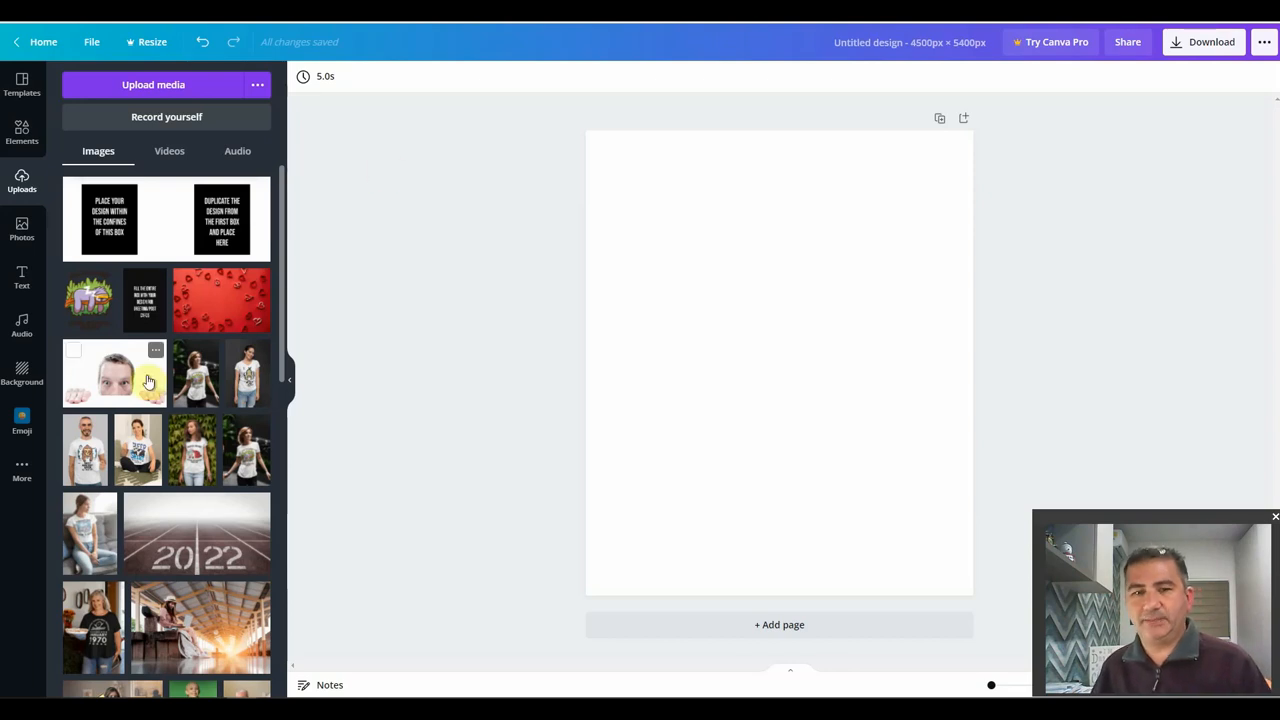
{"action": "left_click_drag", "start_coordinate": [86, 297], "coordinate": [629, 223]}
{"action": "left_click_drag", "start_coordinate": [647, 265], "coordinate": [626, 208]}
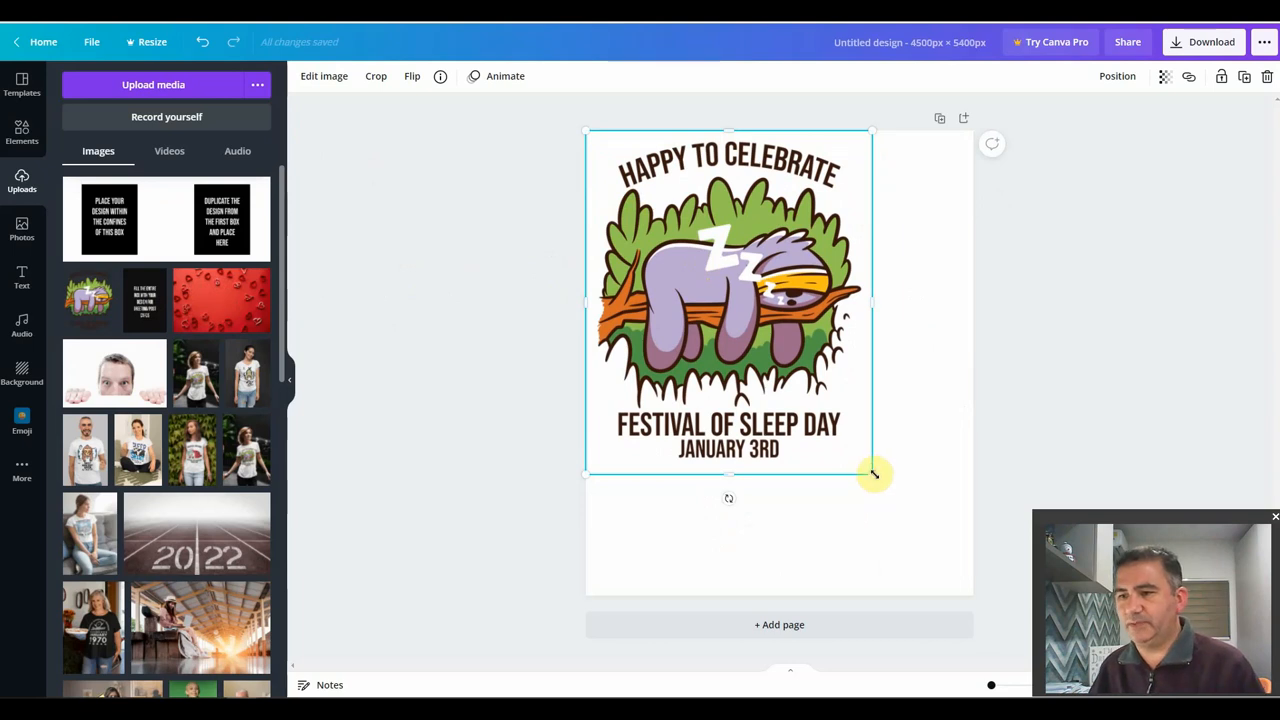
{"action": "left_click_drag", "start_coordinate": [874, 477], "coordinate": [971, 592]}
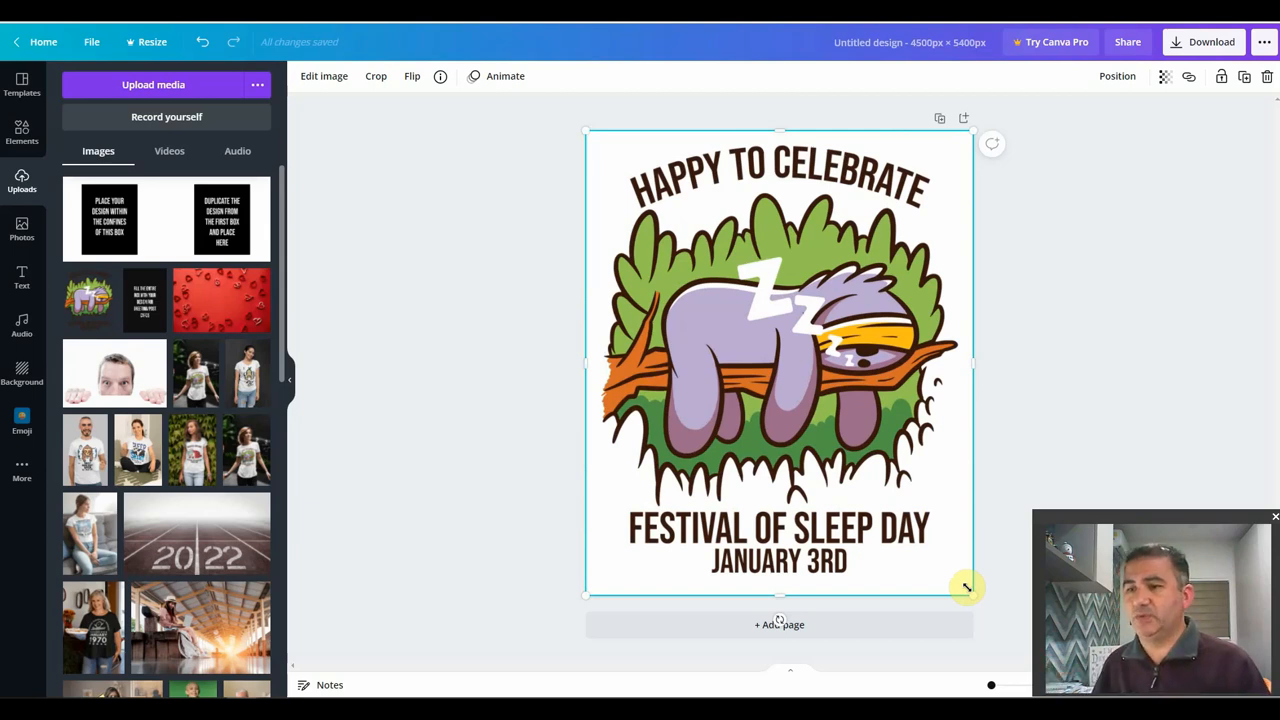
Step: Shift the sloth design aside to reach the page background, set the background to dark blue, and return the design to fill the page
{"action": "left_click_drag", "start_coordinate": [748, 335], "coordinate": [845, 341]}
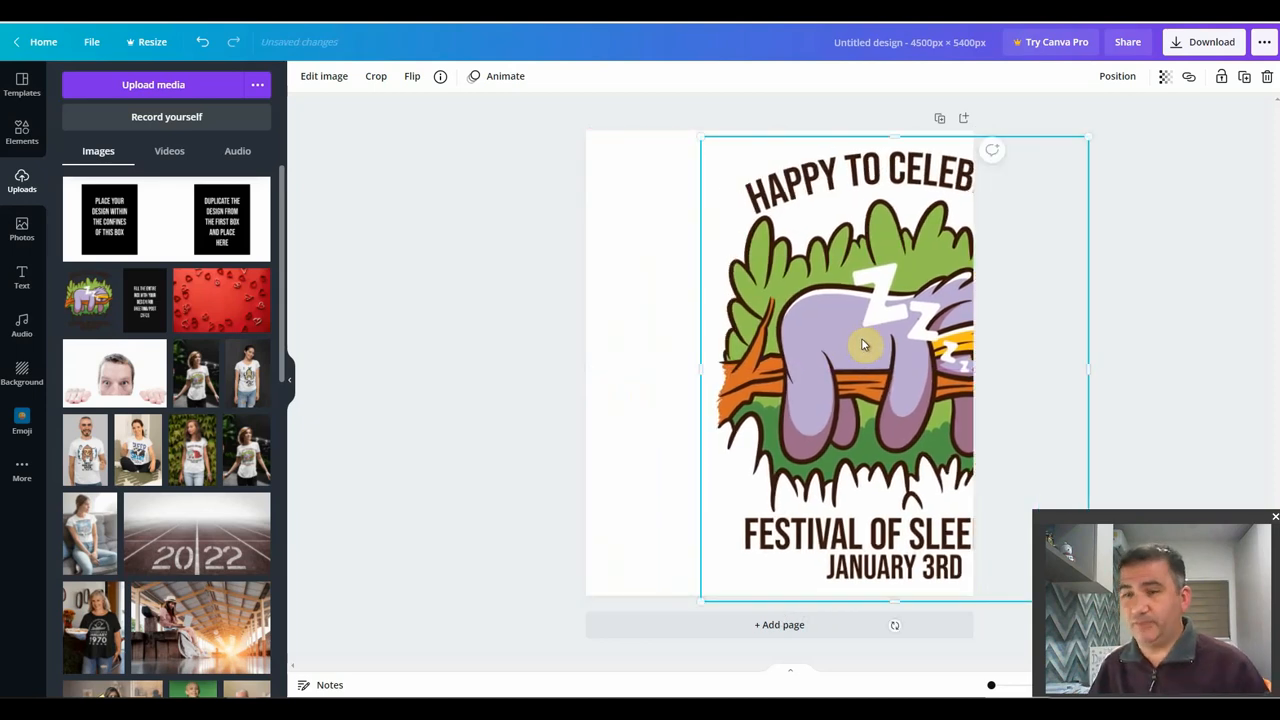
{"action": "left_click", "coordinate": [638, 342]}
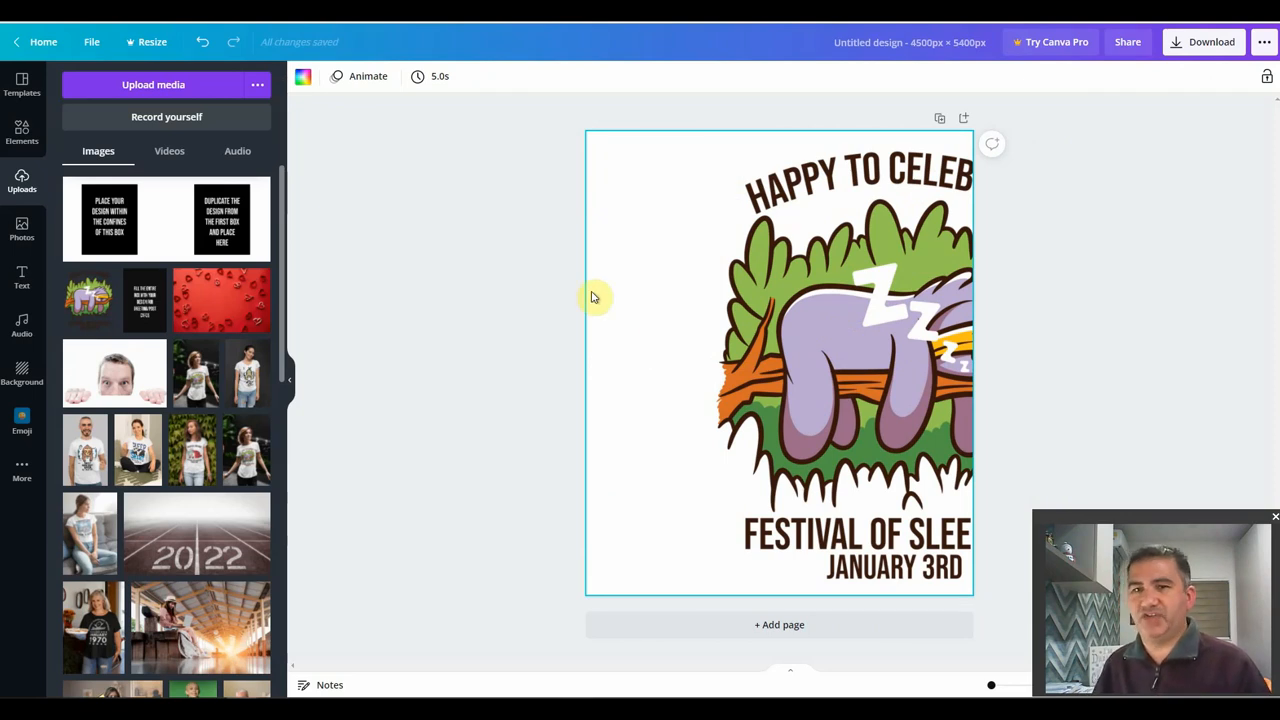
{"action": "left_click", "coordinate": [303, 80]}
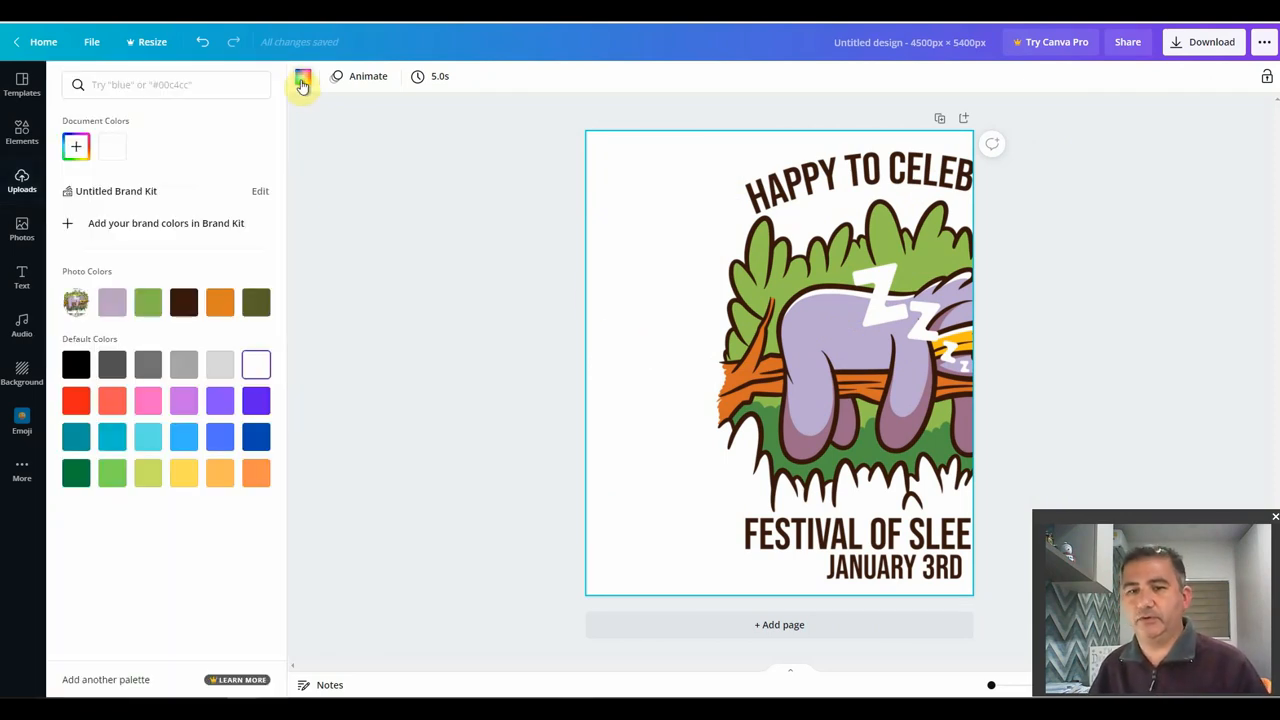
{"action": "left_click", "coordinate": [257, 439]}
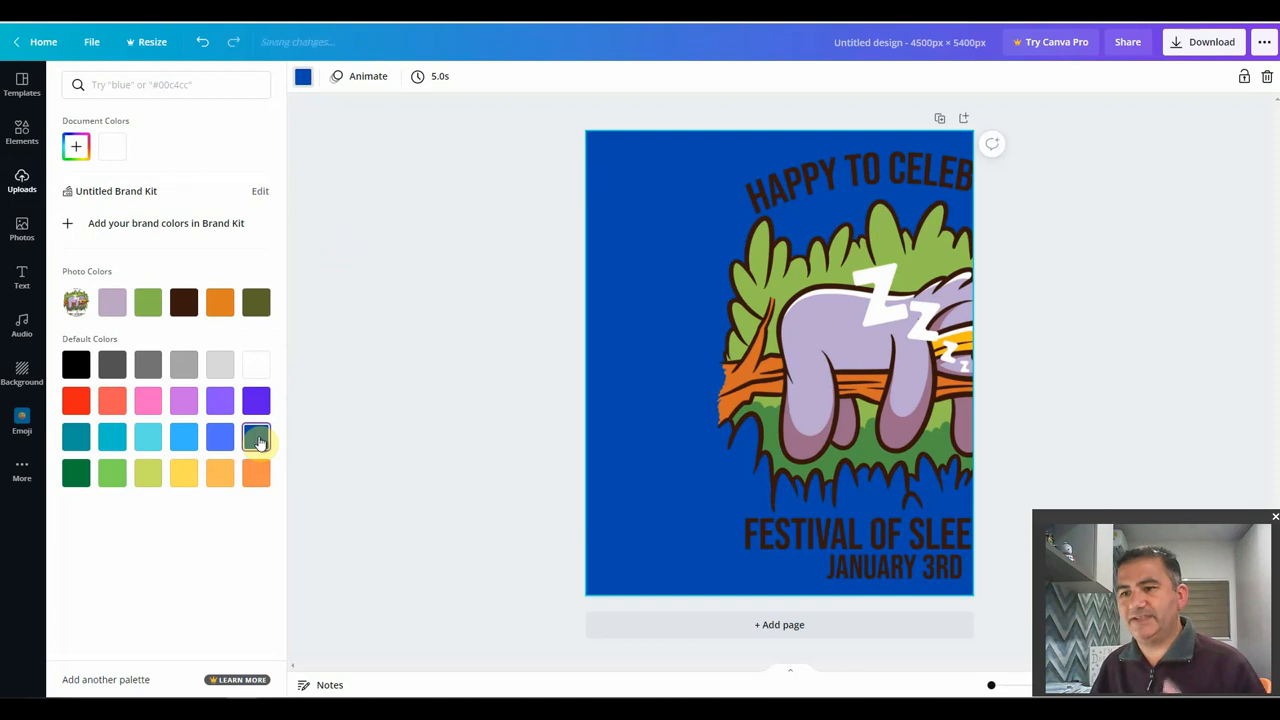
{"action": "left_click_drag", "start_coordinate": [814, 391], "coordinate": [707, 383]}
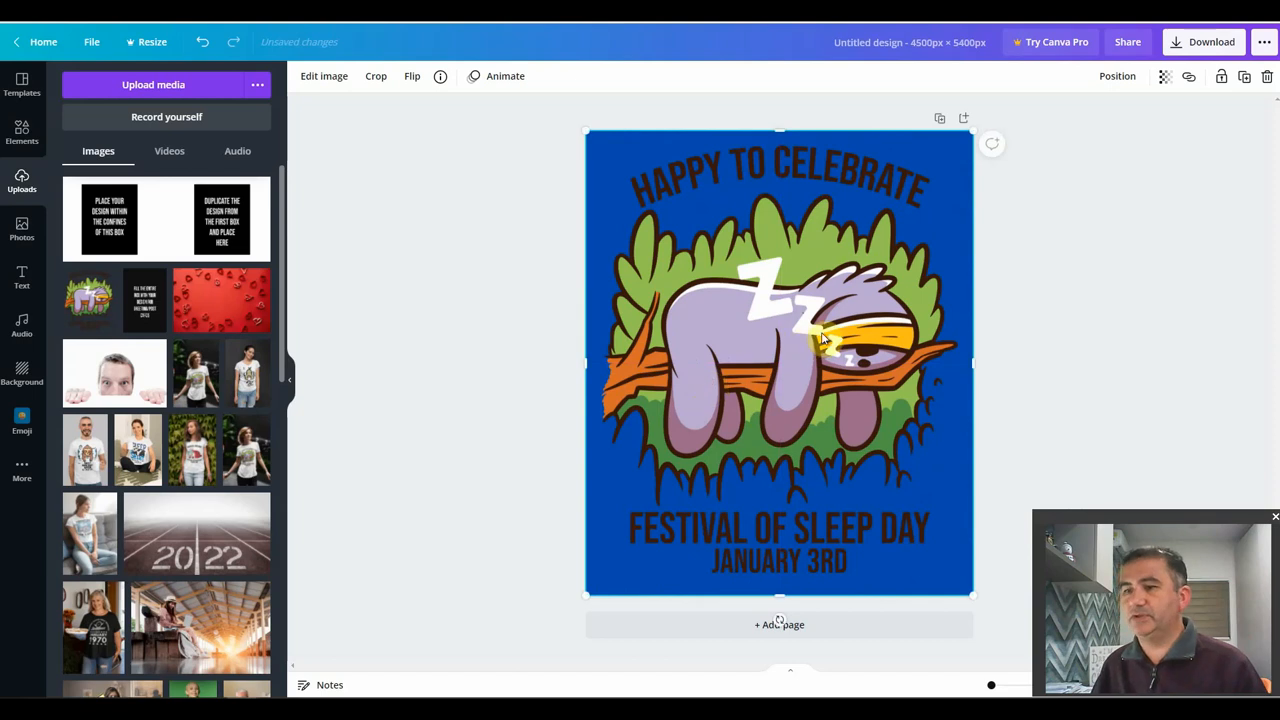
Step: Download the 4500 x 5400 px sloth design as a PNG
{"action": "left_click", "coordinate": [1200, 45]}
{"action": "left_click", "coordinate": [1159, 303]}
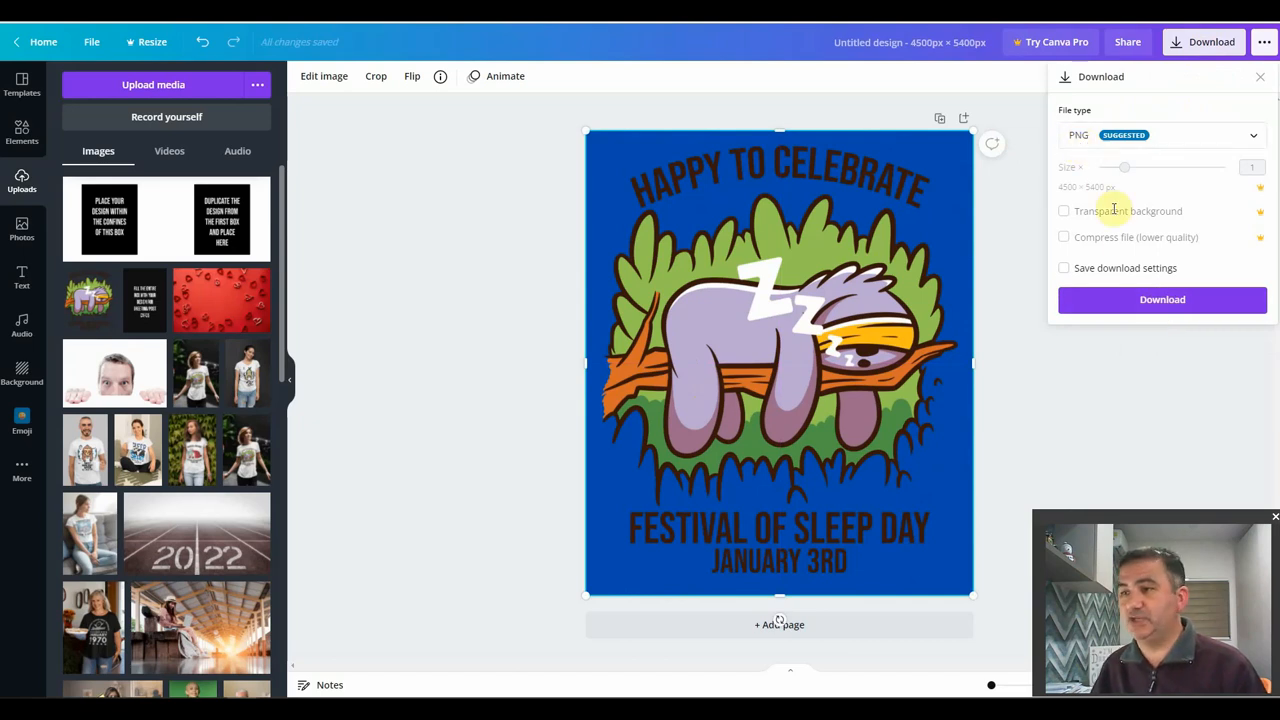
{"action": "left_click", "coordinate": [1154, 304]}
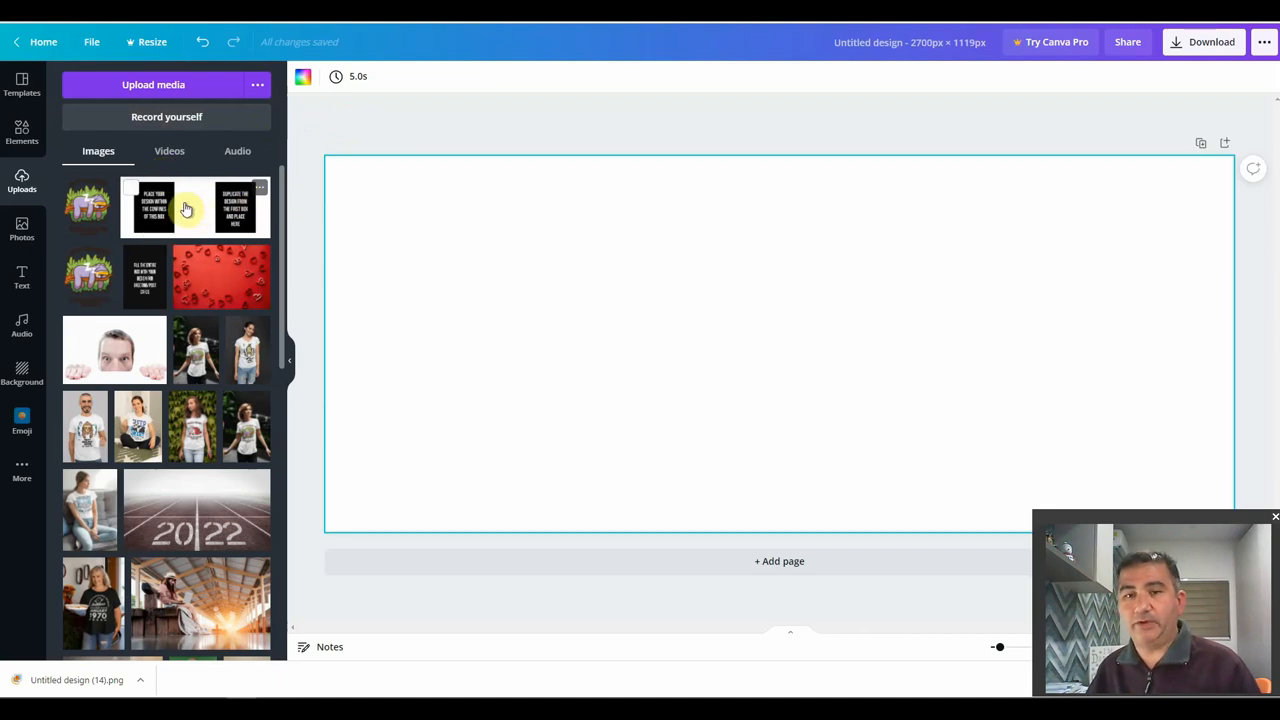
Step: Set the two-box template as the 2700 x 1119 px page's background and fit the sloth design over the "Place your design" box
{"action": "left_click_drag", "start_coordinate": [185, 209], "coordinate": [343, 227]}
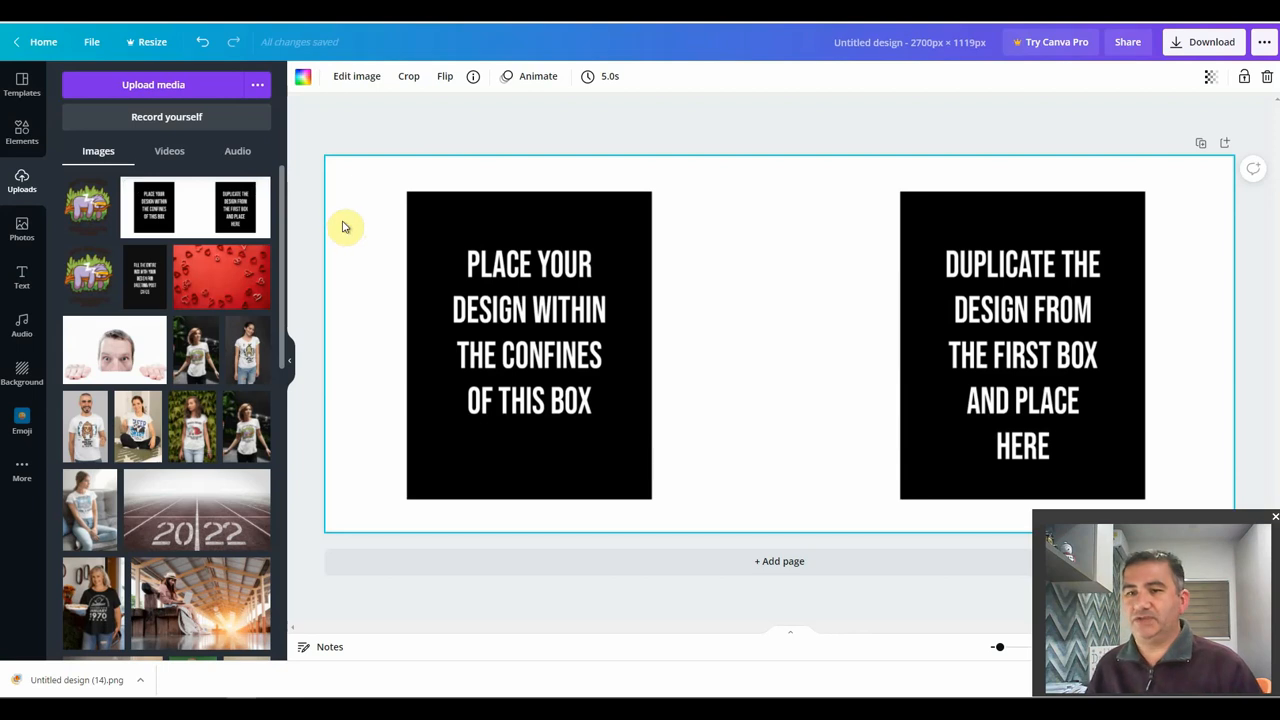
{"action": "left_click_drag", "start_coordinate": [92, 205], "coordinate": [446, 234]}
{"action": "left_click_drag", "start_coordinate": [526, 334], "coordinate": [518, 322]}
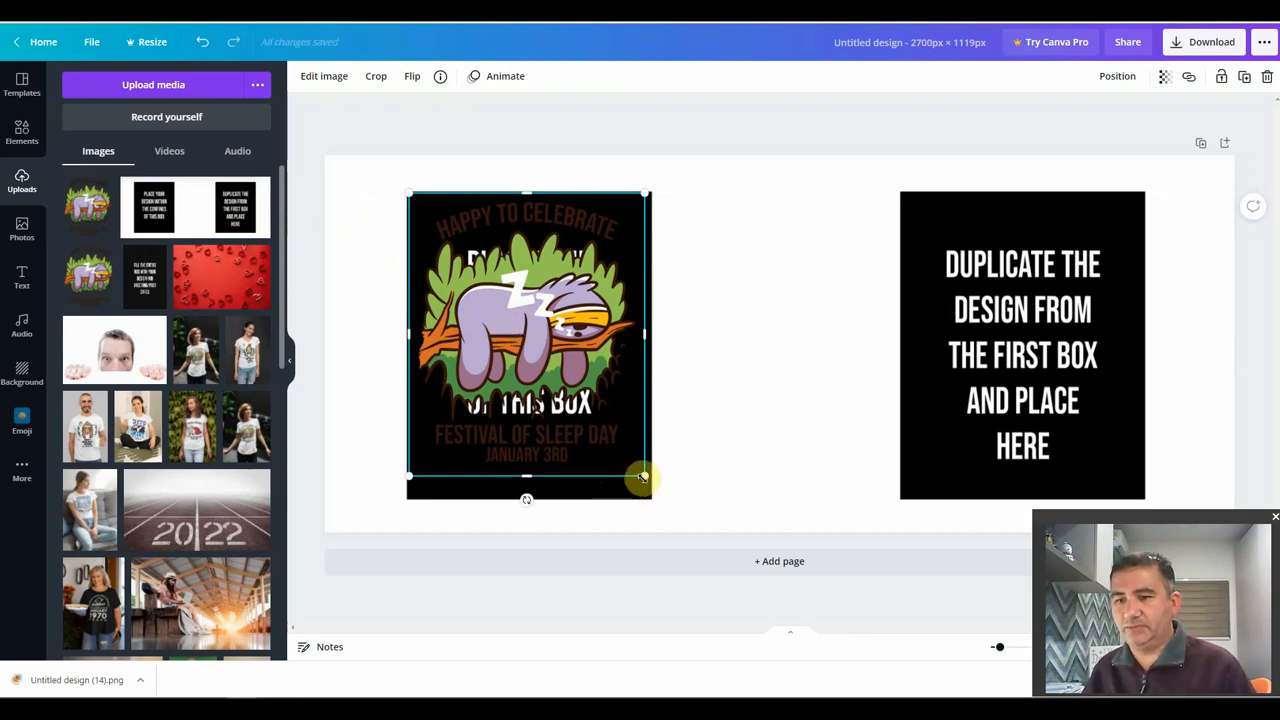
{"action": "left_click_drag", "start_coordinate": [641, 477], "coordinate": [647, 501]}
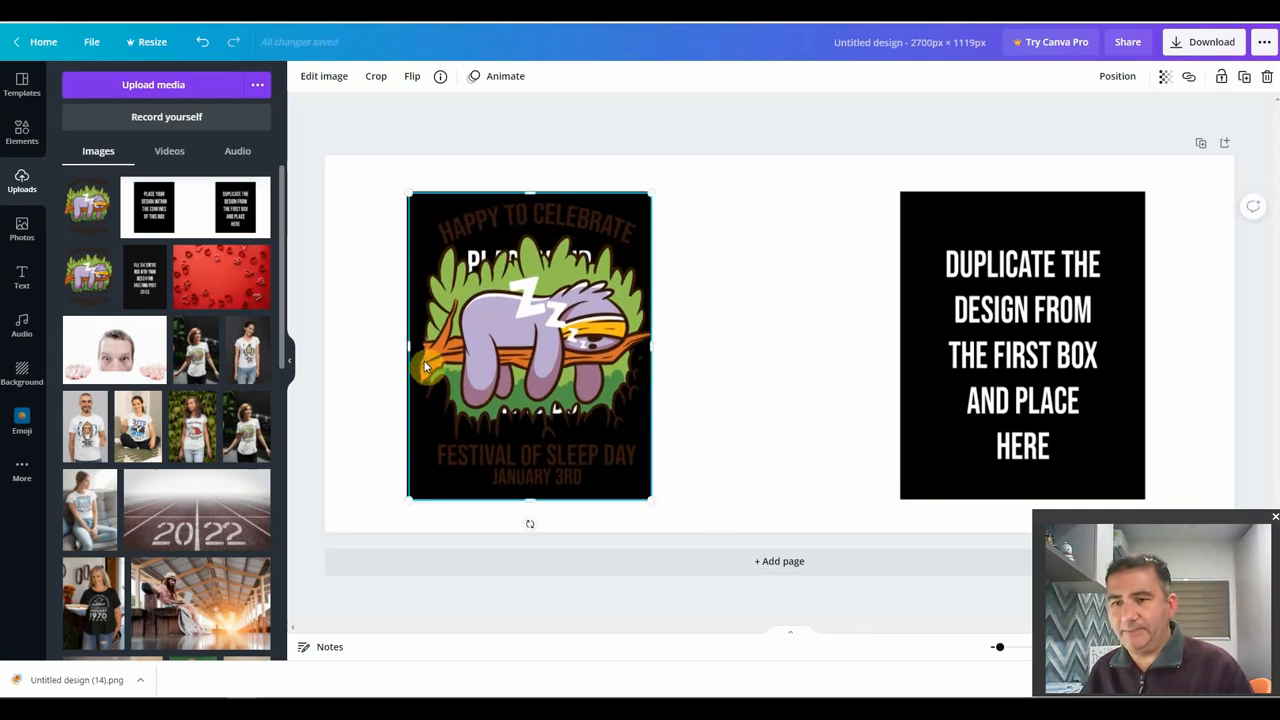
{"action": "left_click_drag", "start_coordinate": [408, 346], "coordinate": [406, 347]}
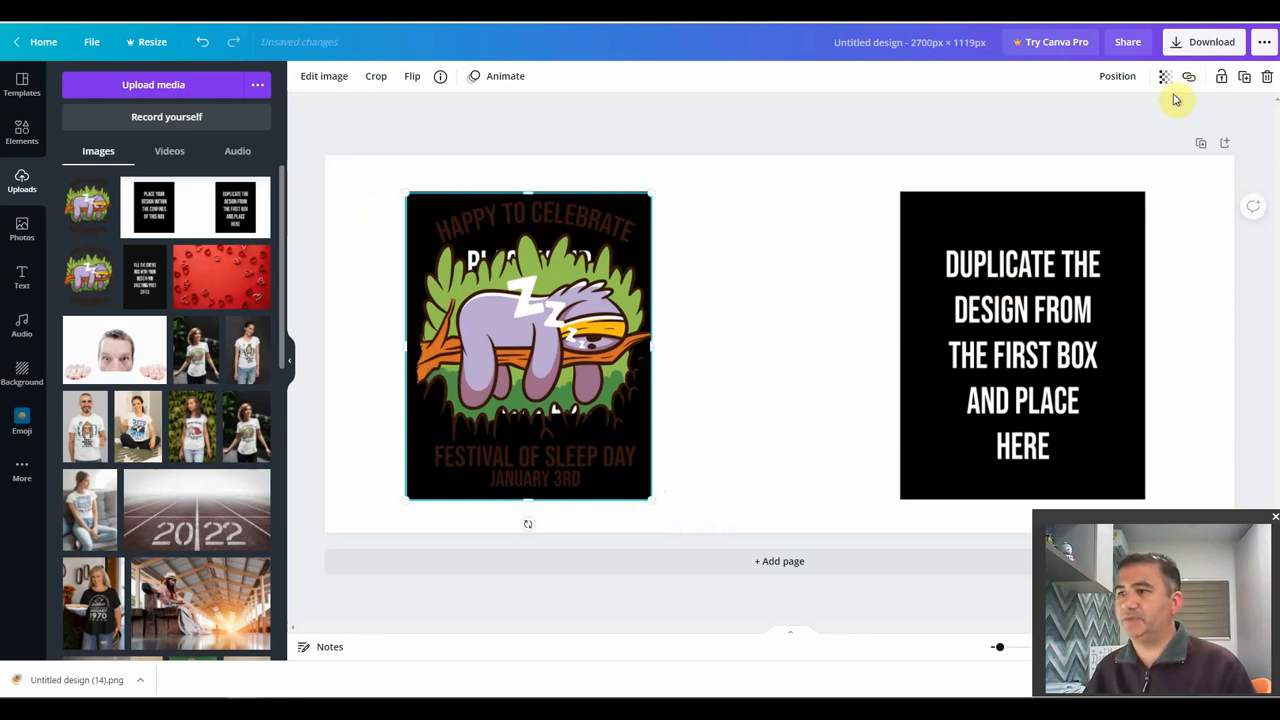
Step: Duplicate the sloth design and align the copy over the template's "Duplicate the design" box
{"action": "left_click", "coordinate": [1244, 78]}
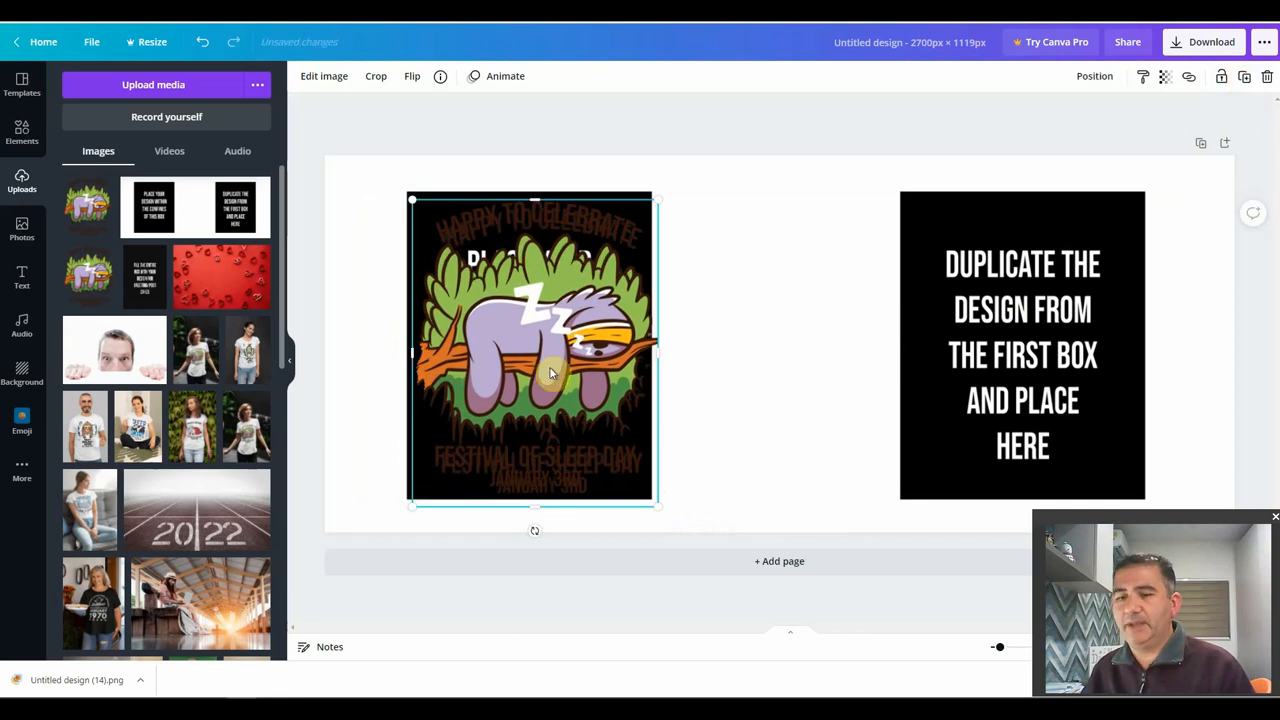
{"action": "left_click_drag", "start_coordinate": [550, 373], "coordinate": [1014, 347]}
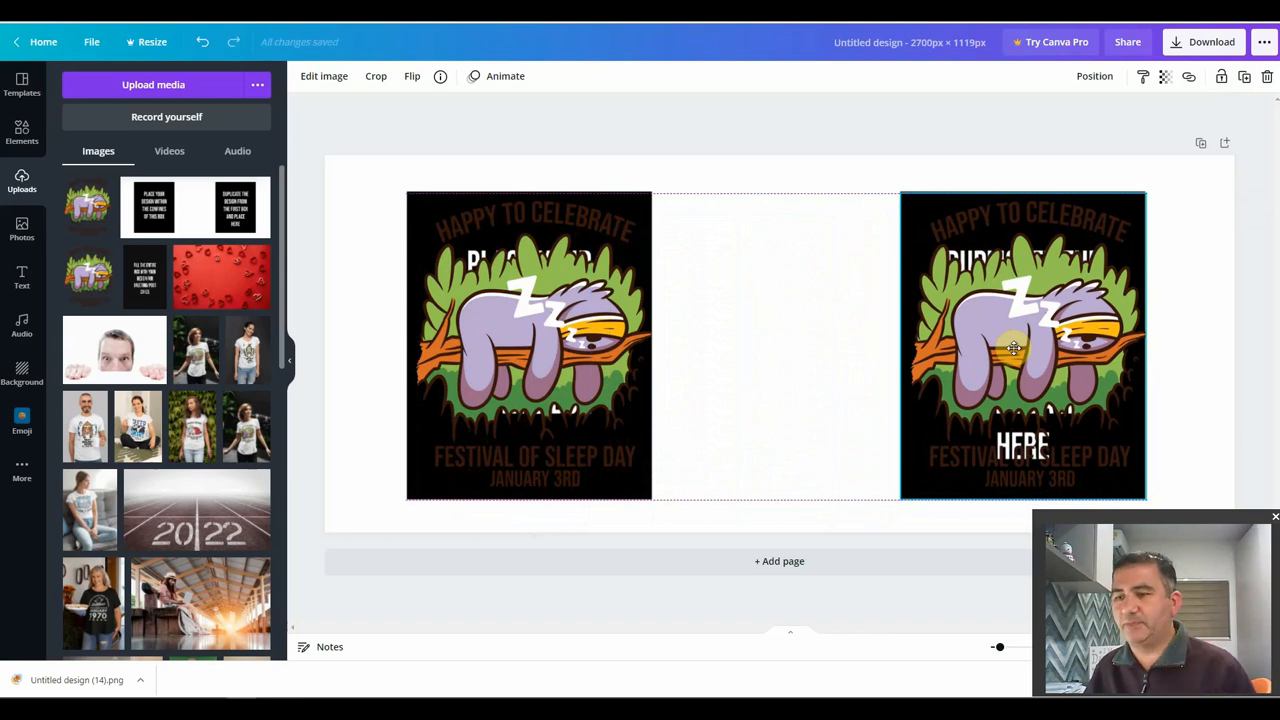
{"action": "left_click_drag", "start_coordinate": [1014, 347], "coordinate": [1014, 348]}
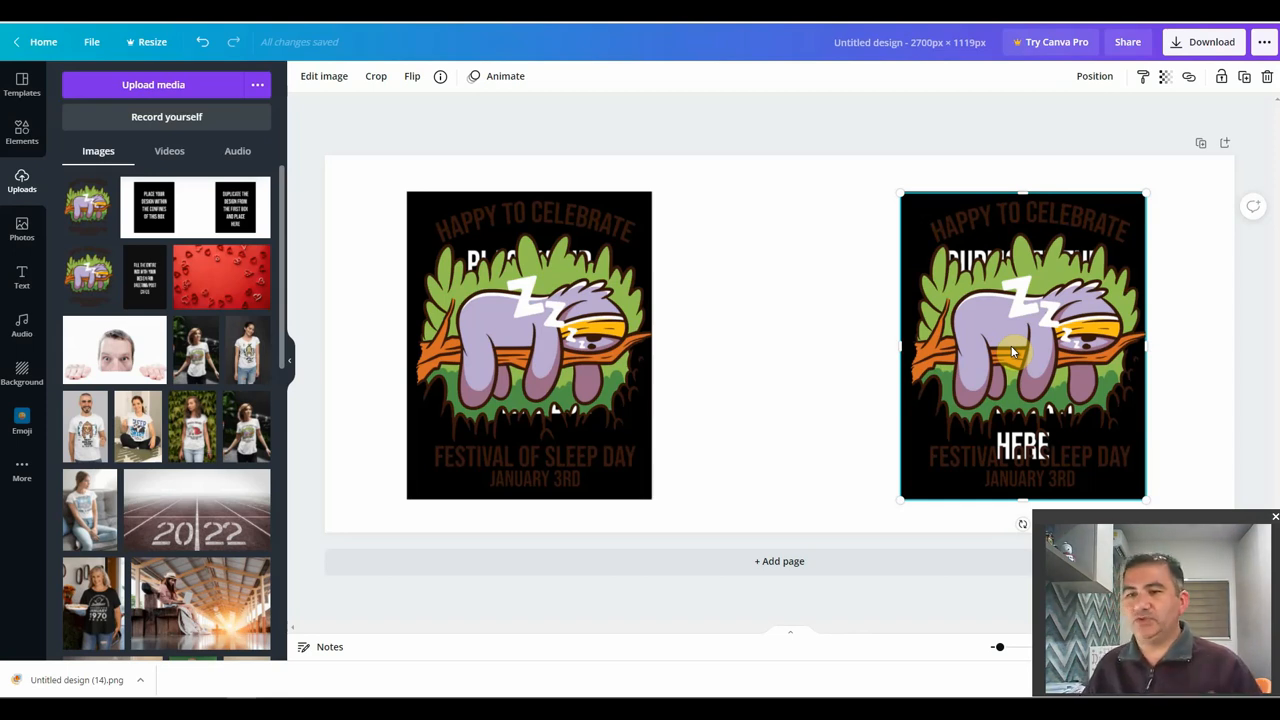
Step: Replace the two-box template background with a dark blue page colour
{"action": "left_click", "coordinate": [349, 180]}
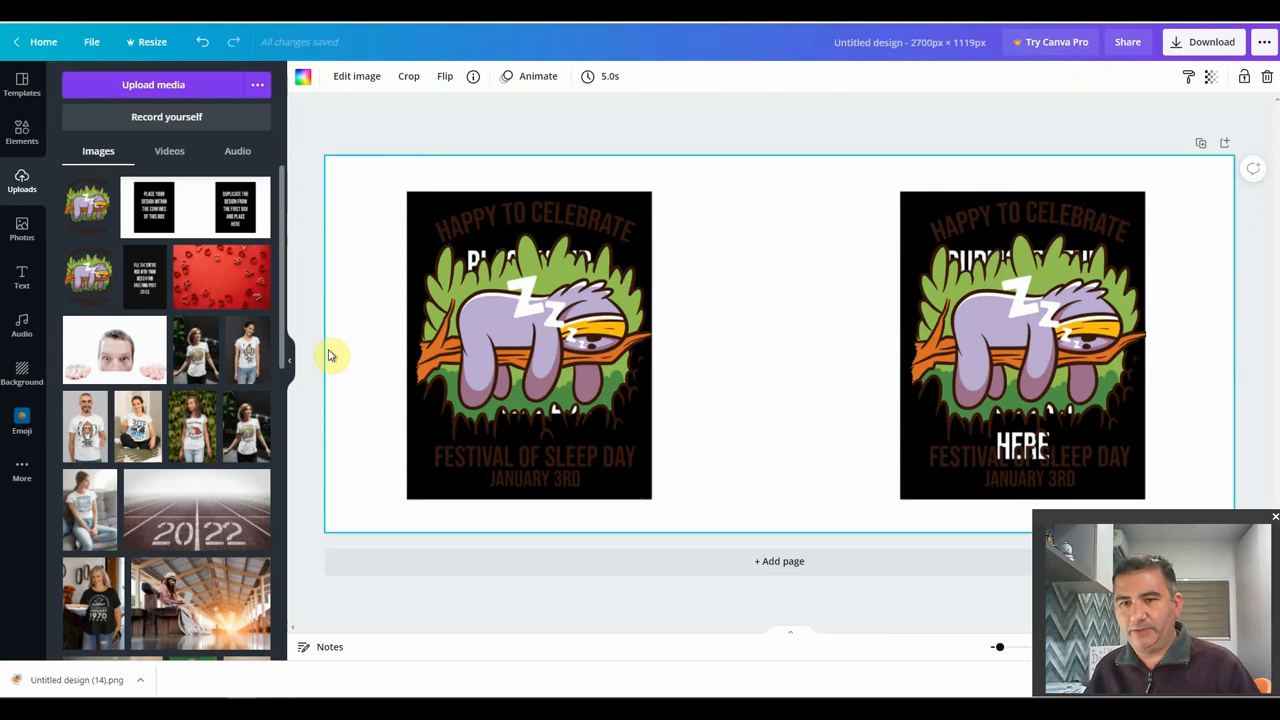
{"action": "left_click", "coordinate": [303, 80]}
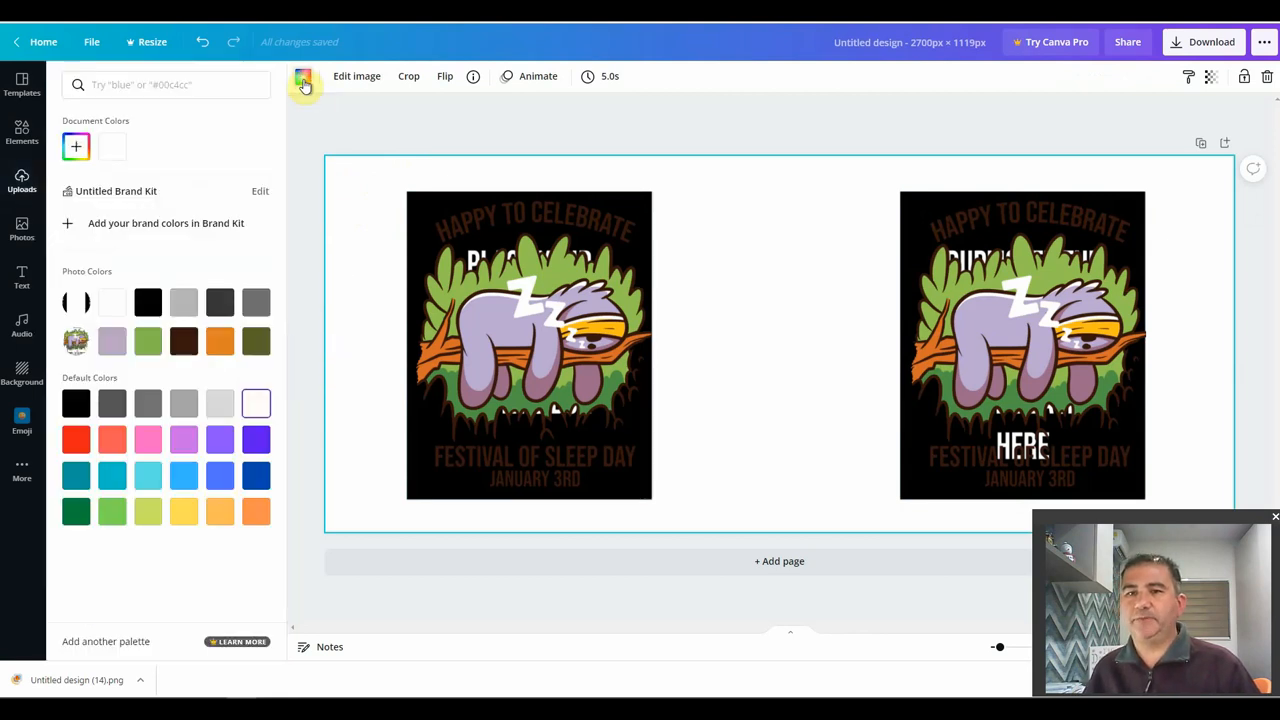
{"action": "left_click", "coordinate": [257, 481]}
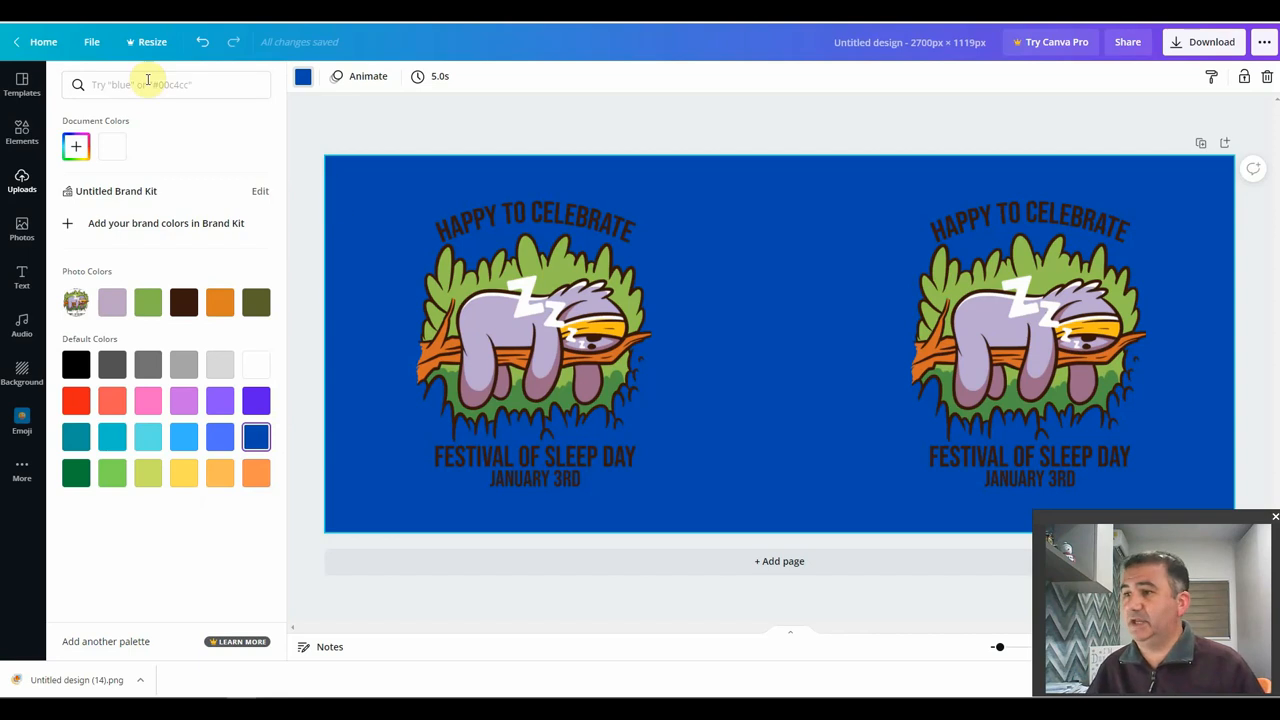
Step: Download the 2700 x 1119 px two-sided design as a PNG
{"action": "left_click", "coordinate": [1191, 50]}
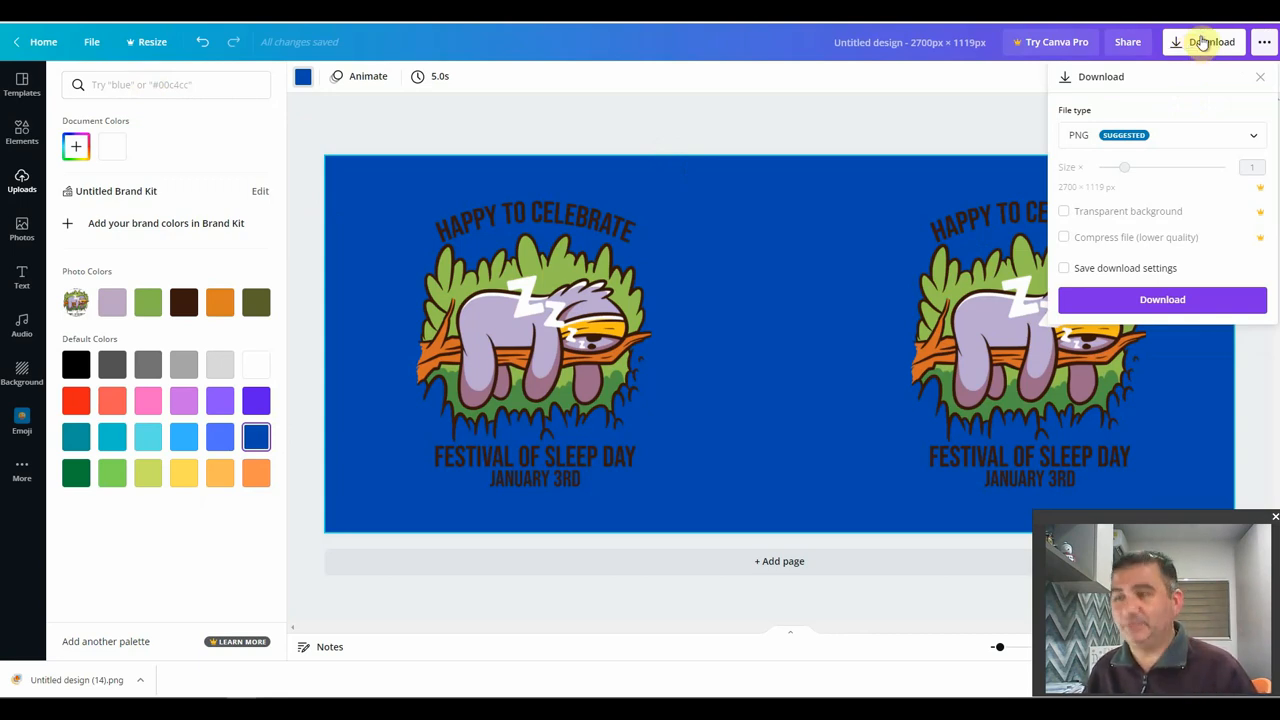
{"action": "left_click", "coordinate": [1134, 299]}
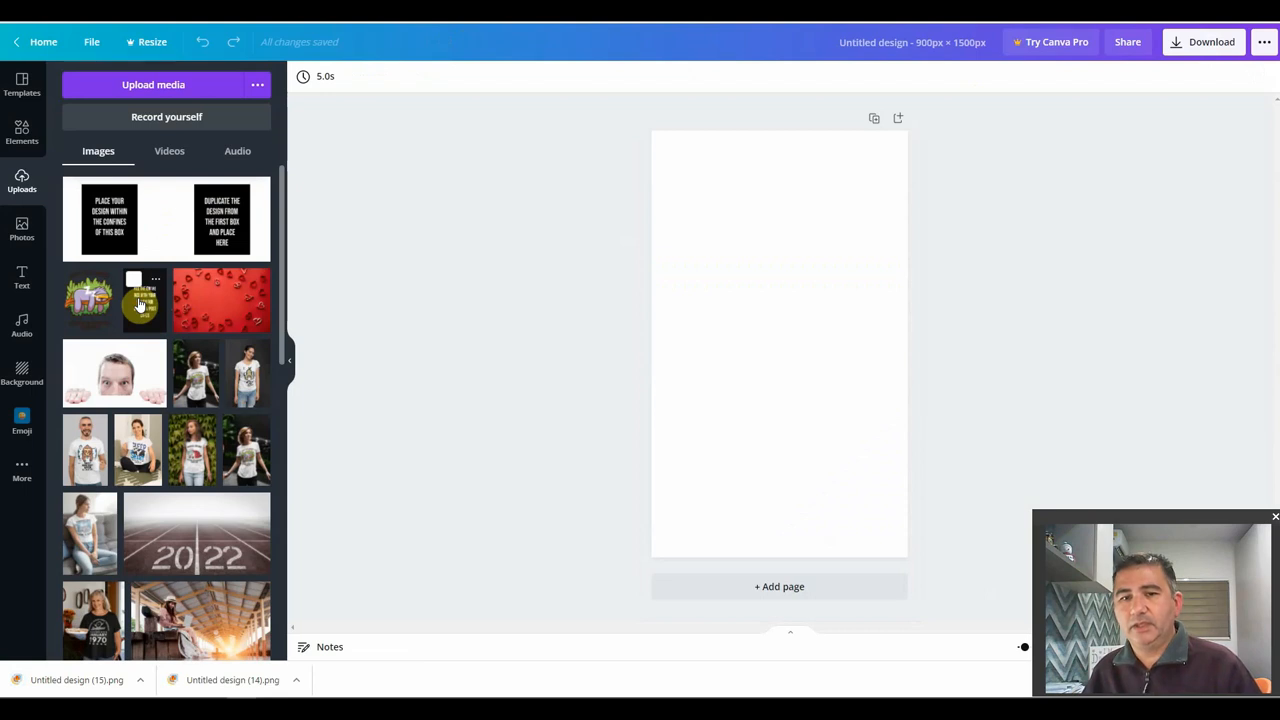
Step: Set the greeting/post card template as the 900 x 1500 px page's background and fit the sloth design to the page width, centred vertically
{"action": "left_click_drag", "start_coordinate": [140, 305], "coordinate": [720, 290]}
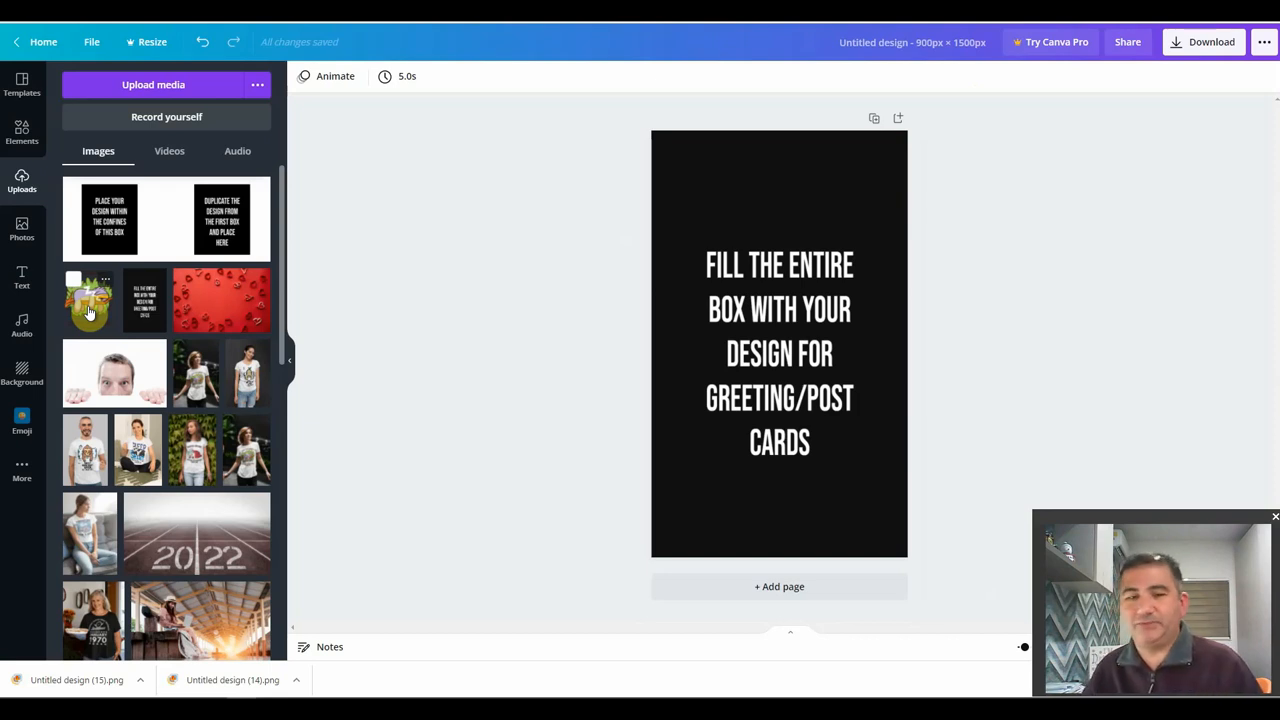
{"action": "left_click", "coordinate": [89, 312]}
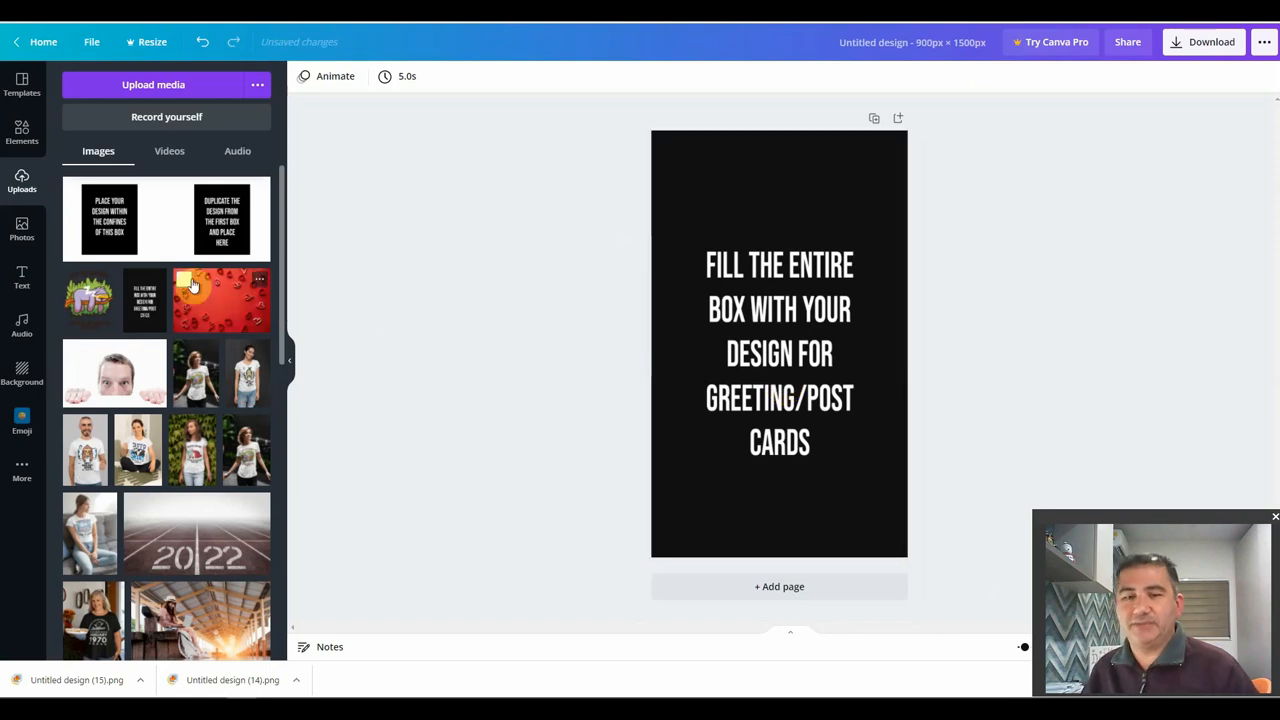
{"action": "left_click", "coordinate": [96, 308]}
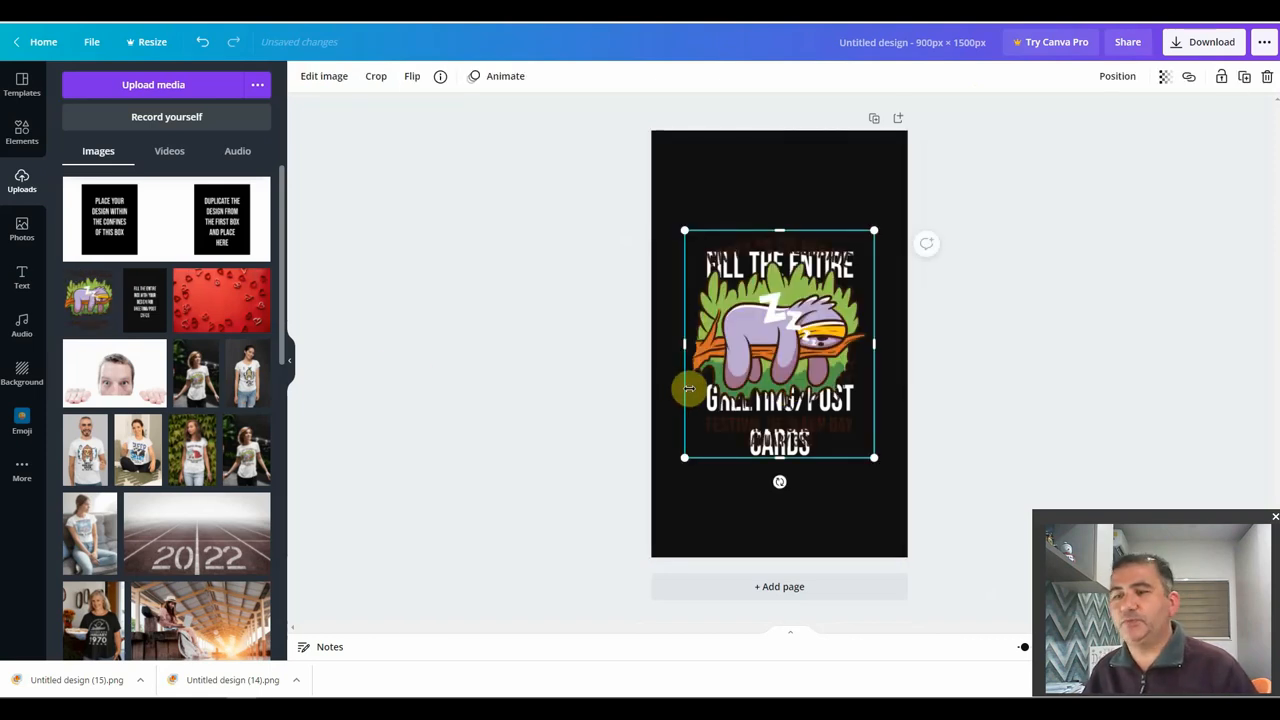
{"action": "left_click_drag", "start_coordinate": [748, 400], "coordinate": [716, 303]}
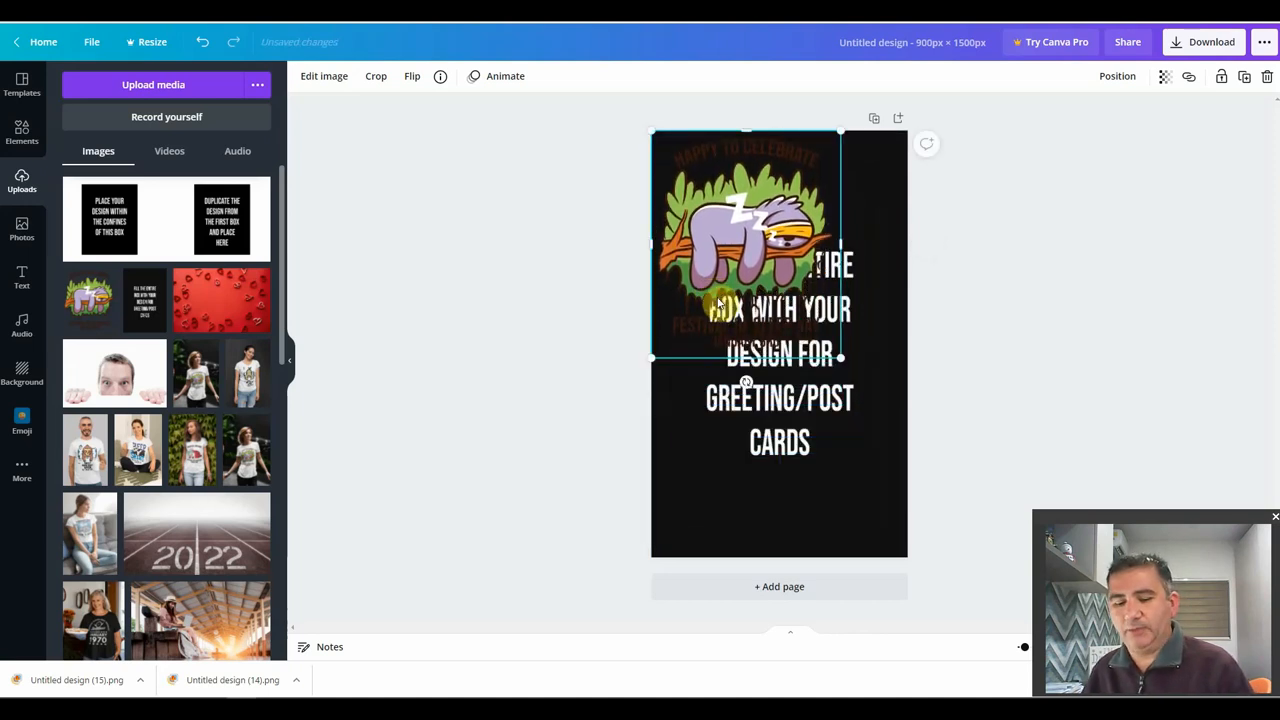
{"action": "left_click_drag", "start_coordinate": [840, 357], "coordinate": [903, 462]}
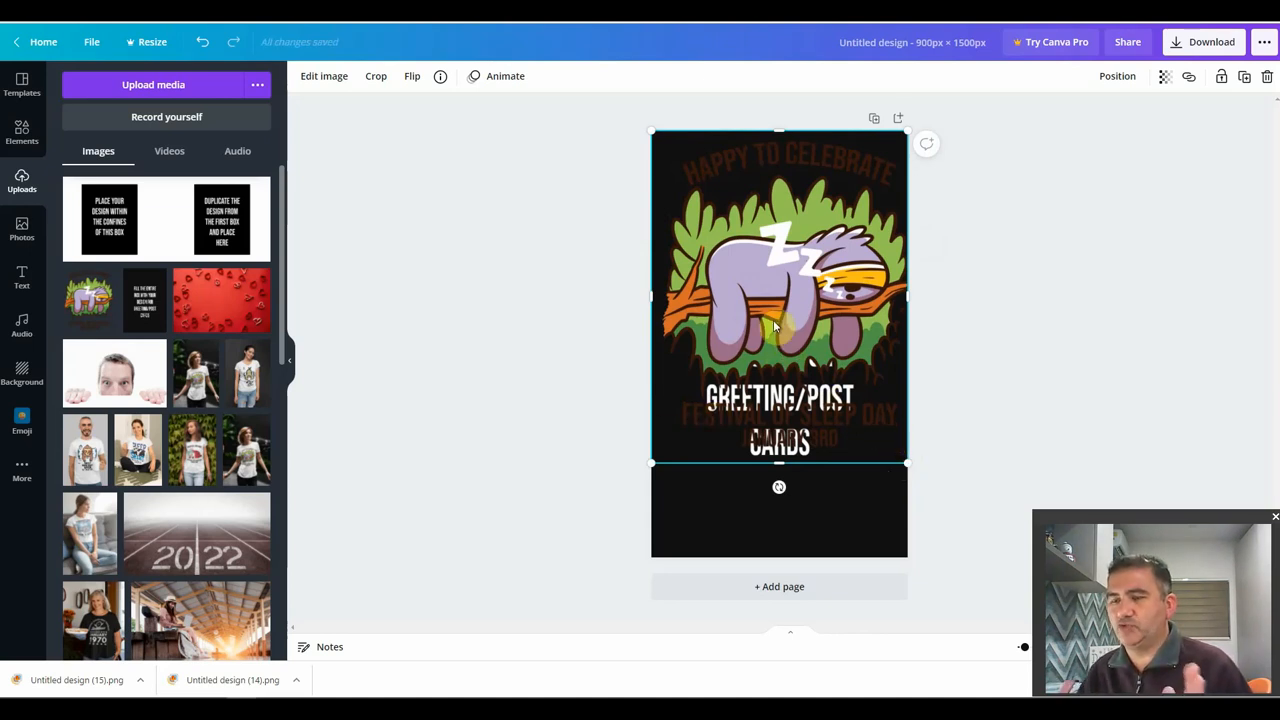
{"action": "left_click_drag", "start_coordinate": [797, 290], "coordinate": [796, 316]}
{"action": "left_click_drag", "start_coordinate": [793, 328], "coordinate": [792, 339]}
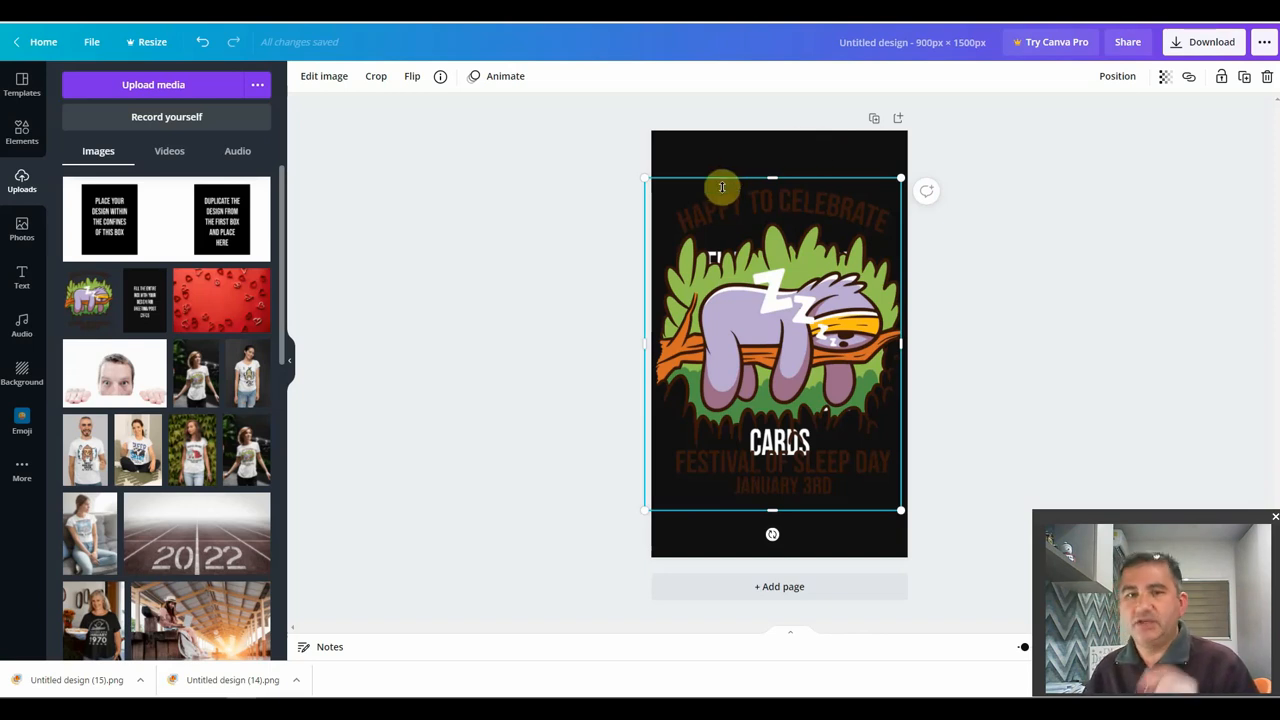
Step: Add a square shape and enlarge it to cover the whole card page
{"action": "left_click", "coordinate": [22, 133]}
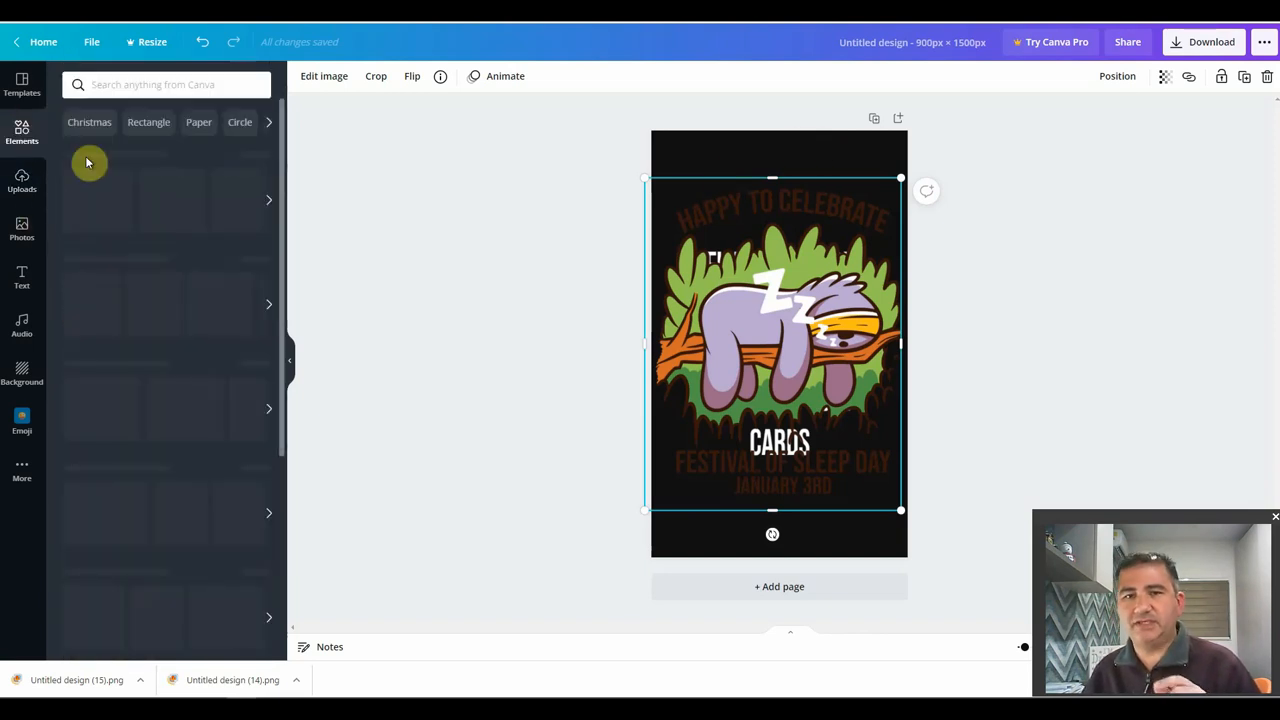
{"action": "left_click_drag", "start_coordinate": [80, 194], "coordinate": [672, 152]}
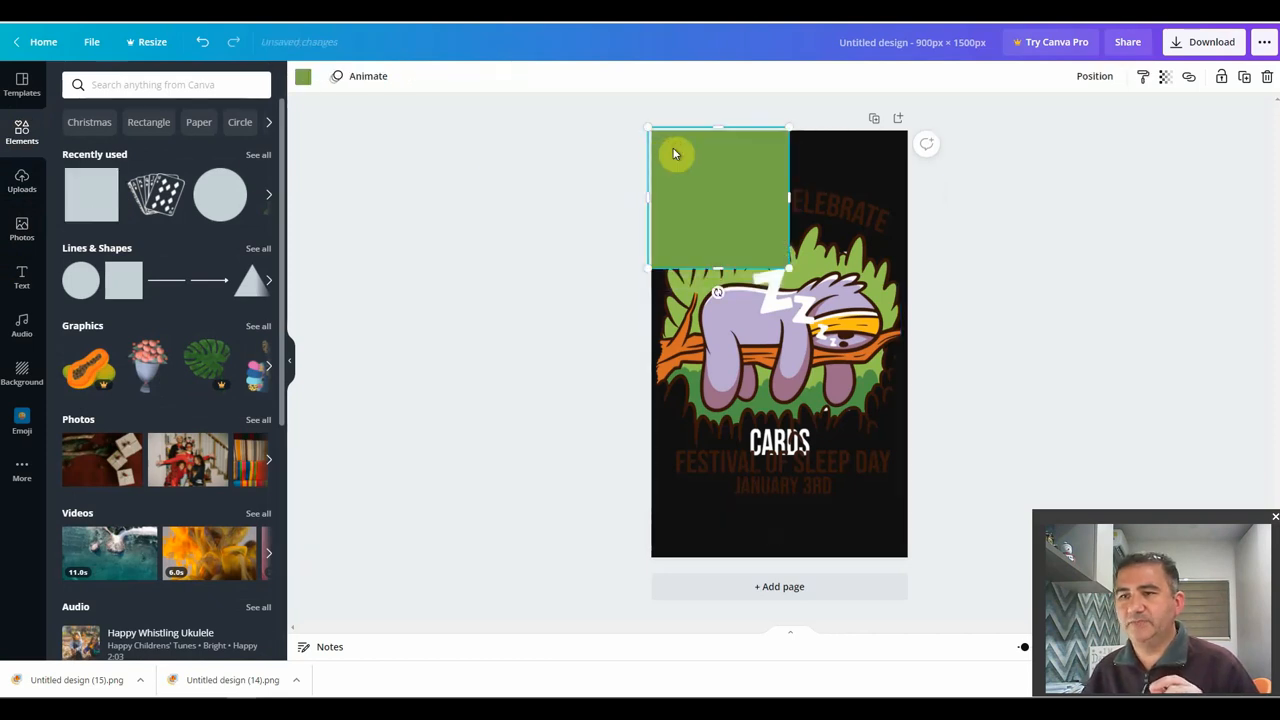
{"action": "left_click_drag", "start_coordinate": [789, 266], "coordinate": [932, 555]}
{"action": "left_click_drag", "start_coordinate": [830, 493], "coordinate": [839, 564]}
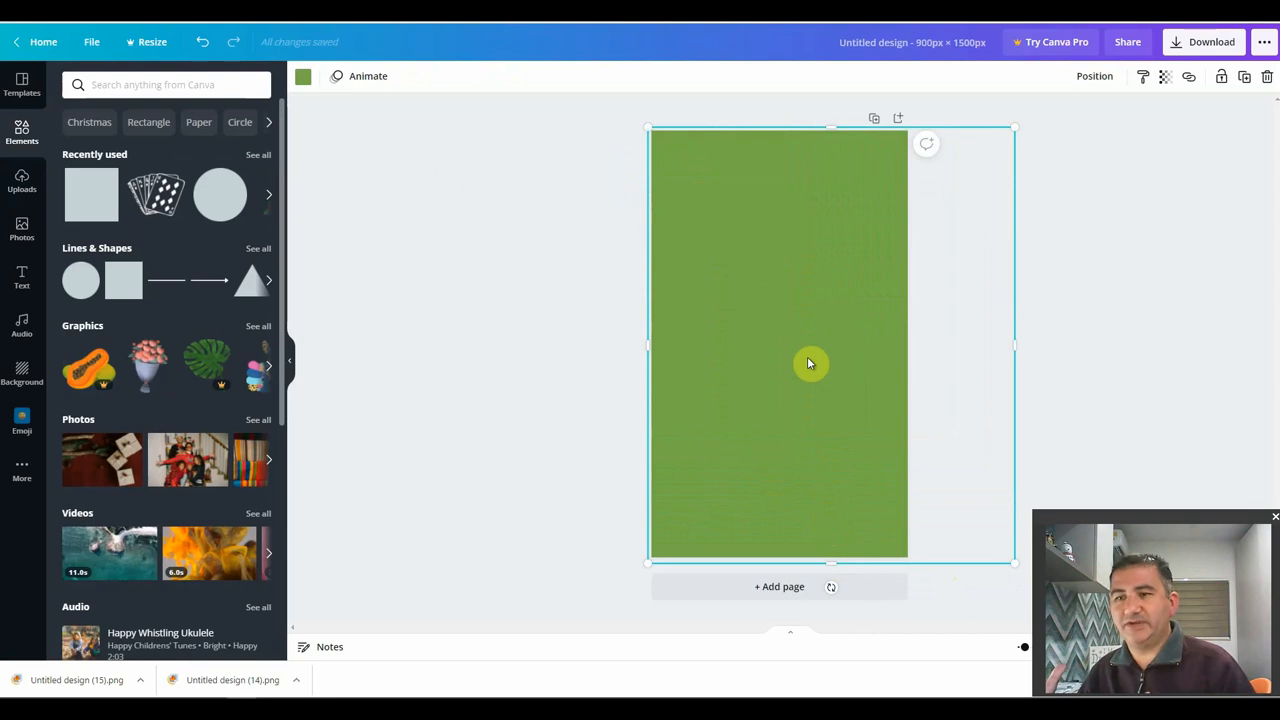
Step: Recolour the covering square dark blue and send it backward behind the sloth design
{"action": "left_click", "coordinate": [305, 84]}
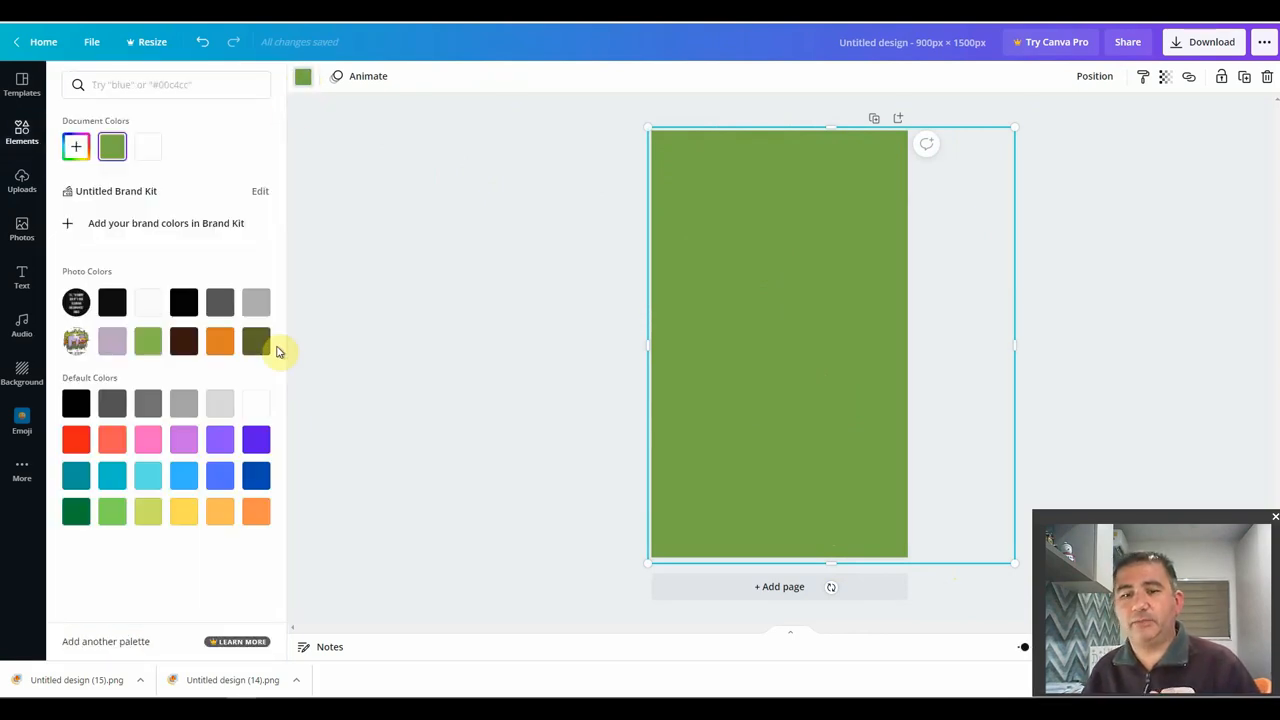
{"action": "left_click", "coordinate": [255, 480]}
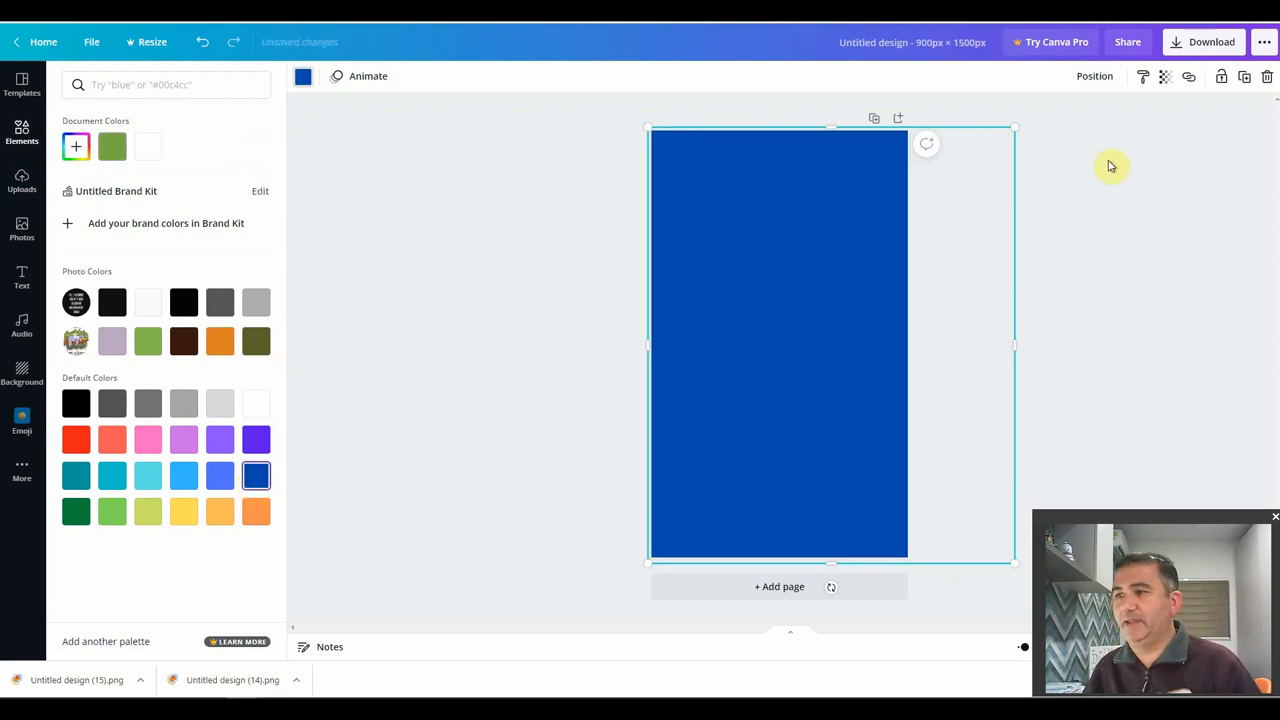
{"action": "left_click", "coordinate": [1096, 78]}
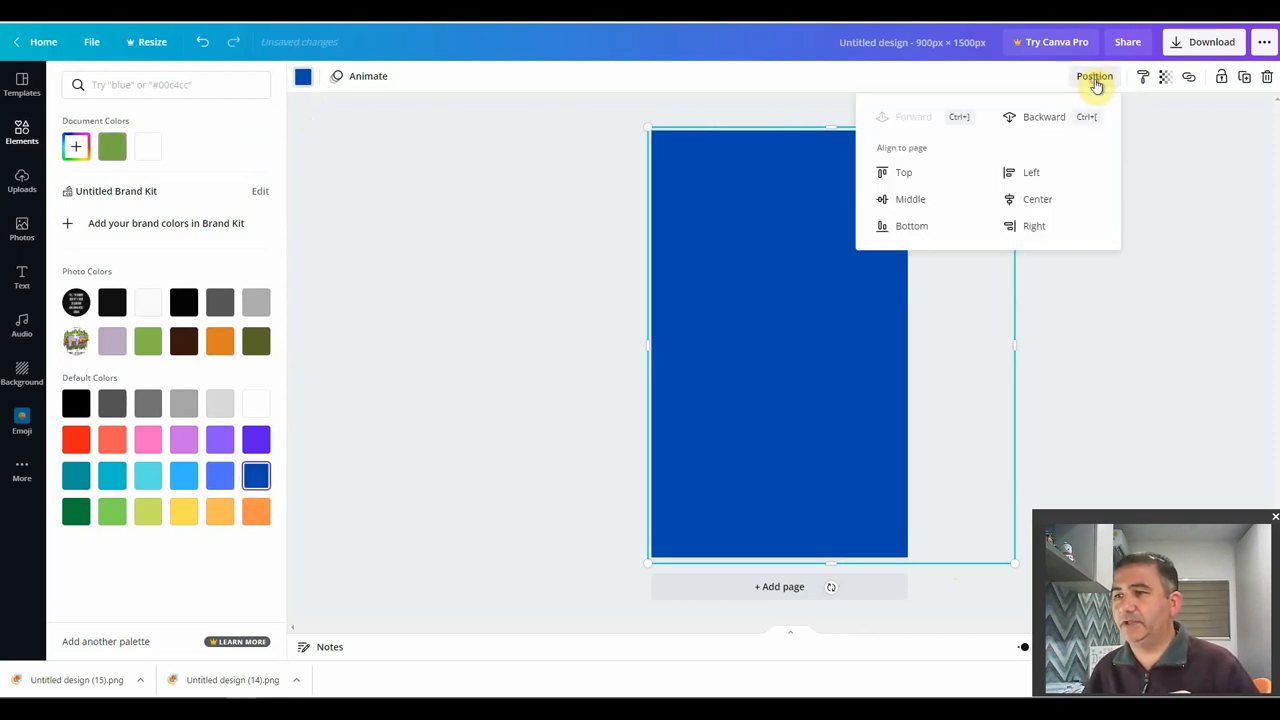
{"action": "left_click", "coordinate": [1046, 119]}
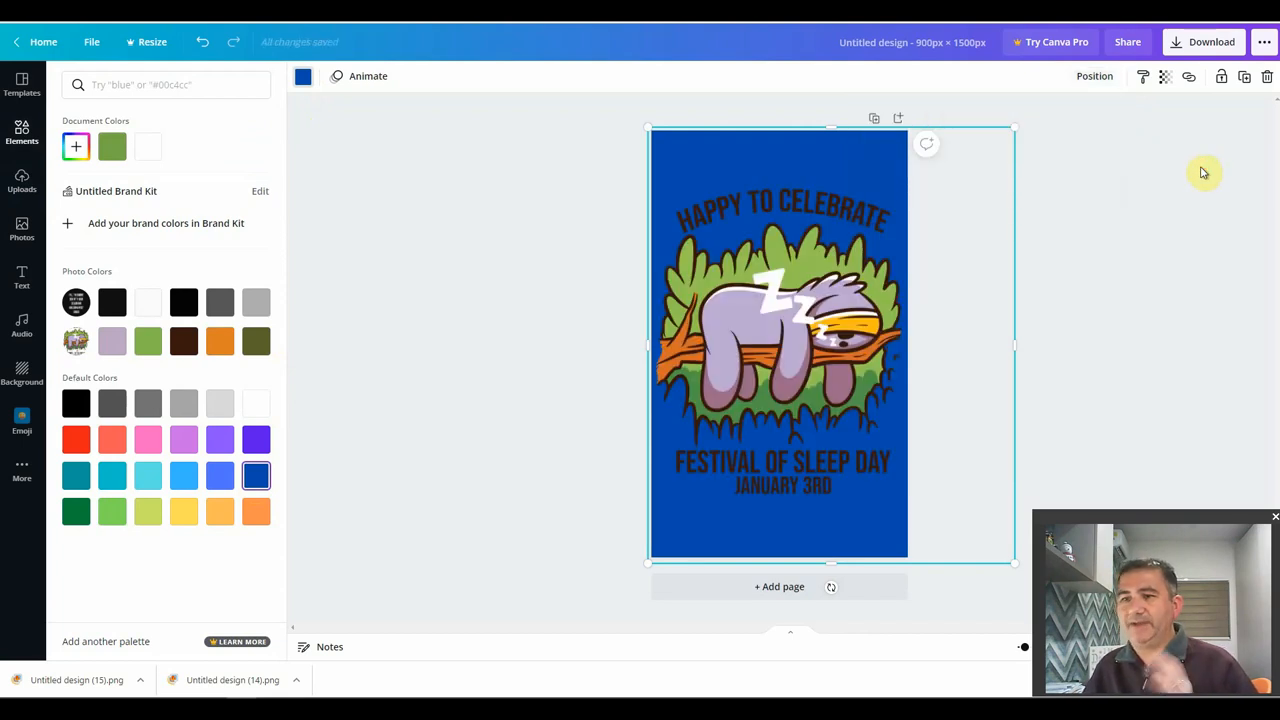
Step: Nudge the sloth design slightly on the blue card and download the 900 x 1500 px page as a PNG
{"action": "left_click", "coordinate": [862, 336]}
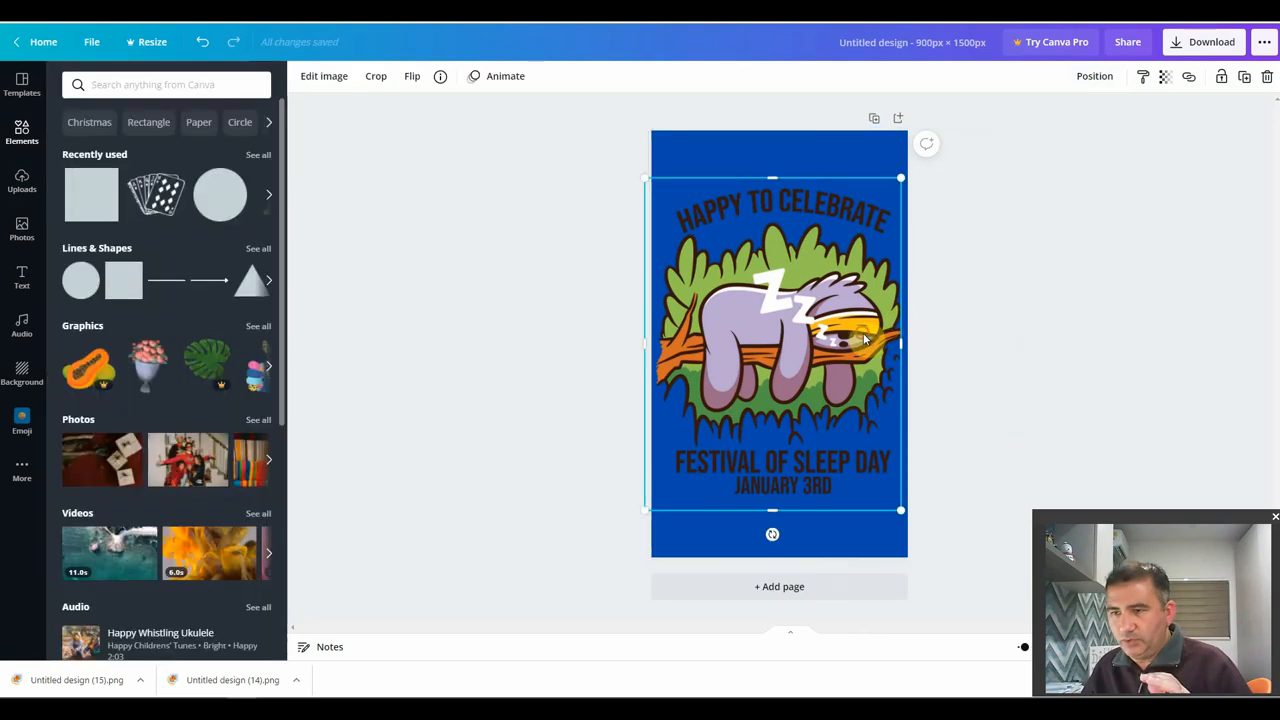
{"action": "left_click_drag", "start_coordinate": [862, 336], "coordinate": [862, 342]}
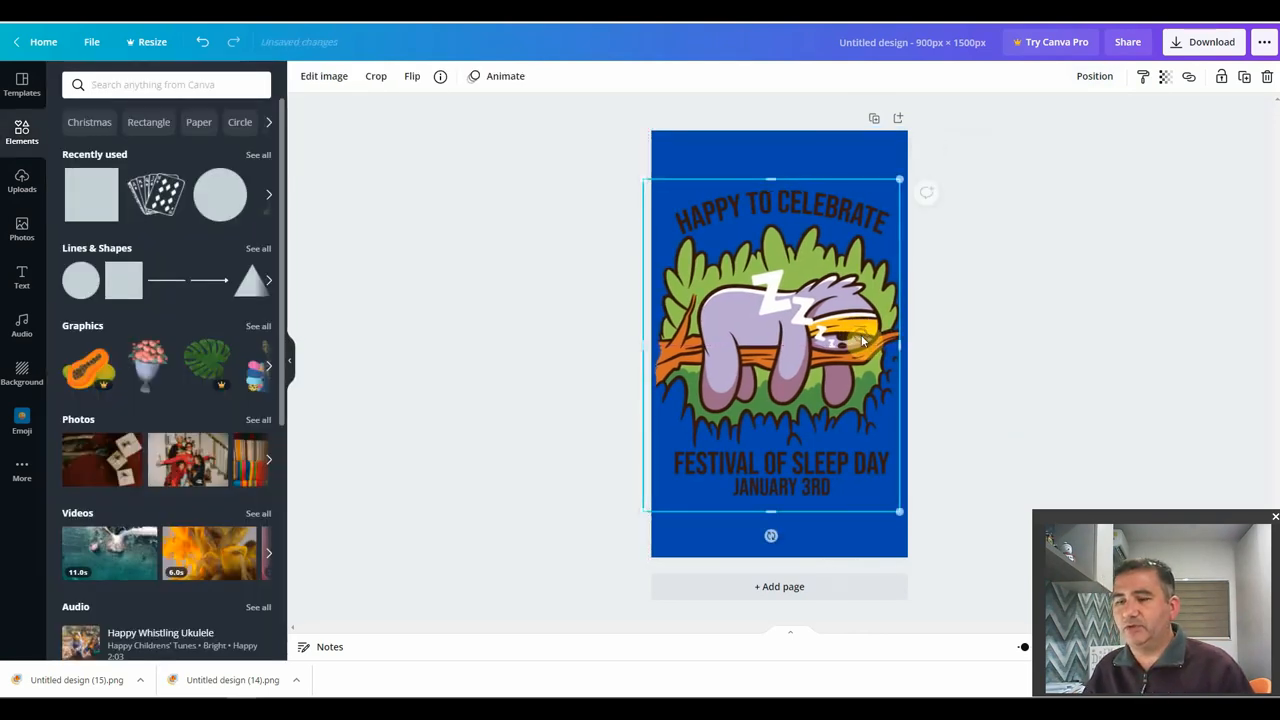
{"action": "left_click", "coordinate": [1197, 44]}
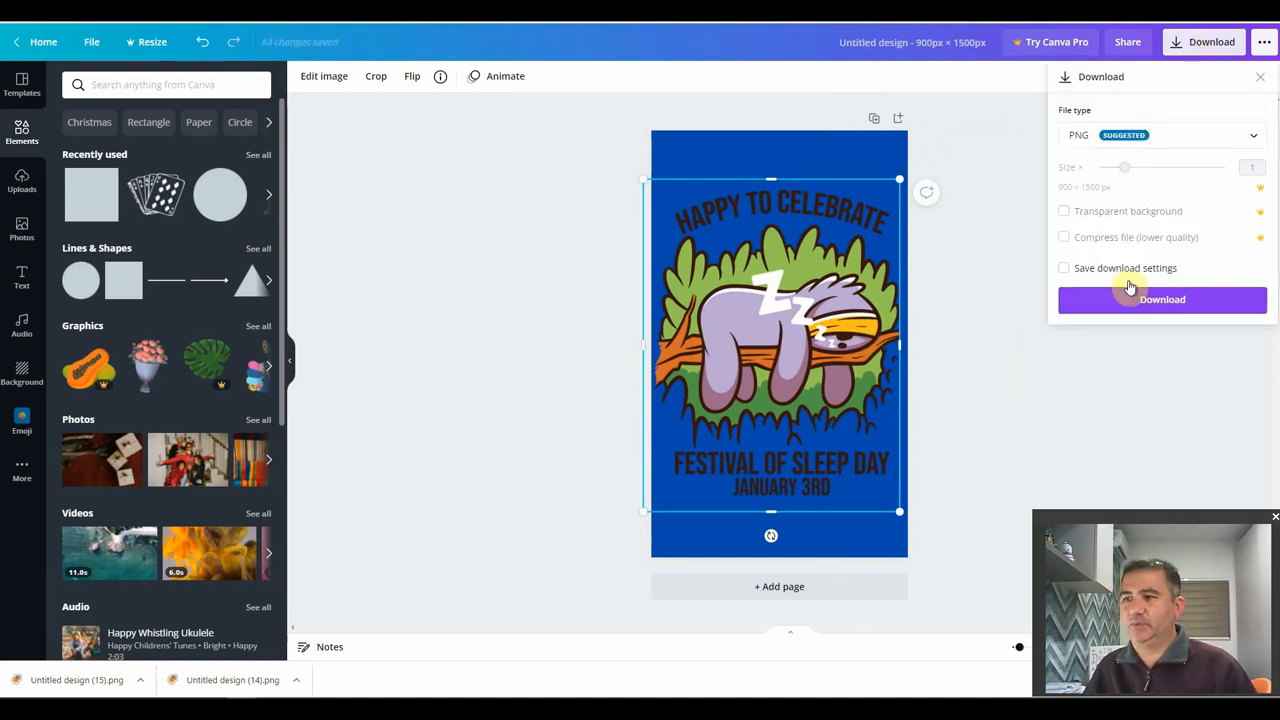
{"action": "left_click", "coordinate": [1151, 302]}
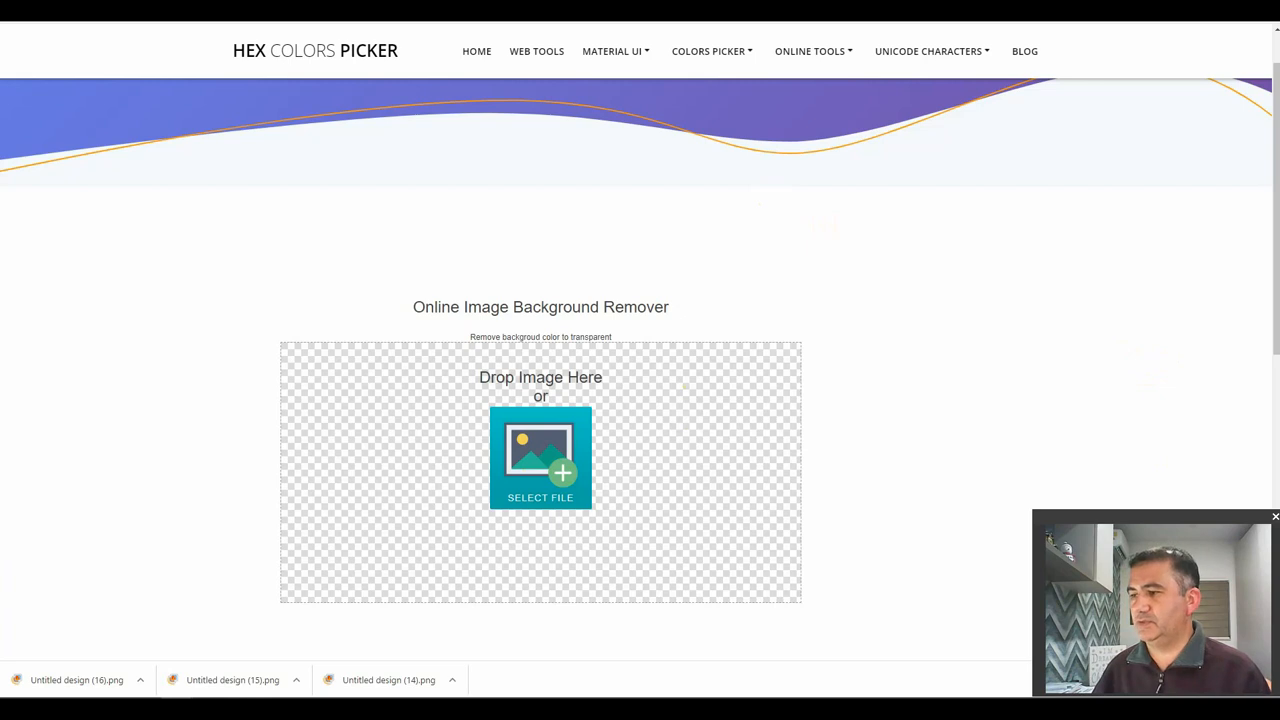
Step: Load the blue-background sloth T-shirt image into the Hex Colors Picker background remover and erase its blue background
{"action": "left_click_drag", "start_coordinate": [727, 365], "coordinate": [651, 463]}
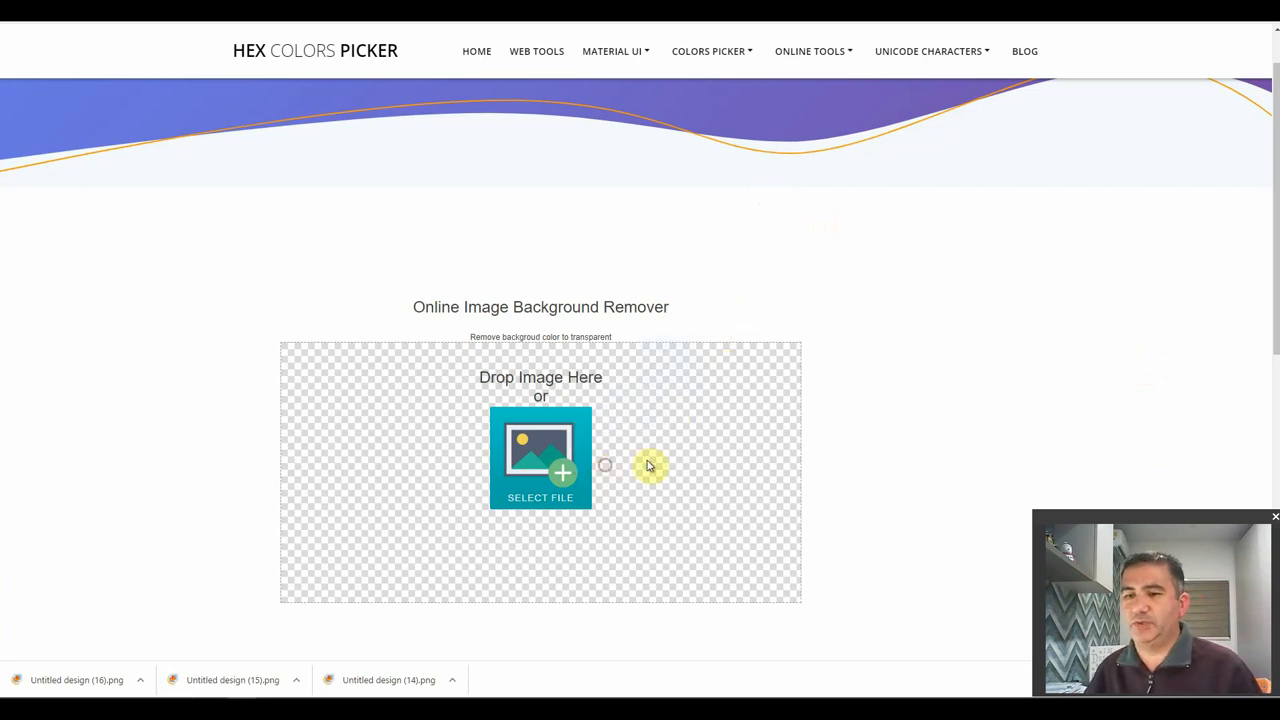
{"action": "scroll", "coordinate": [880, 391], "scroll_direction": "down", "scroll_amount": 2}
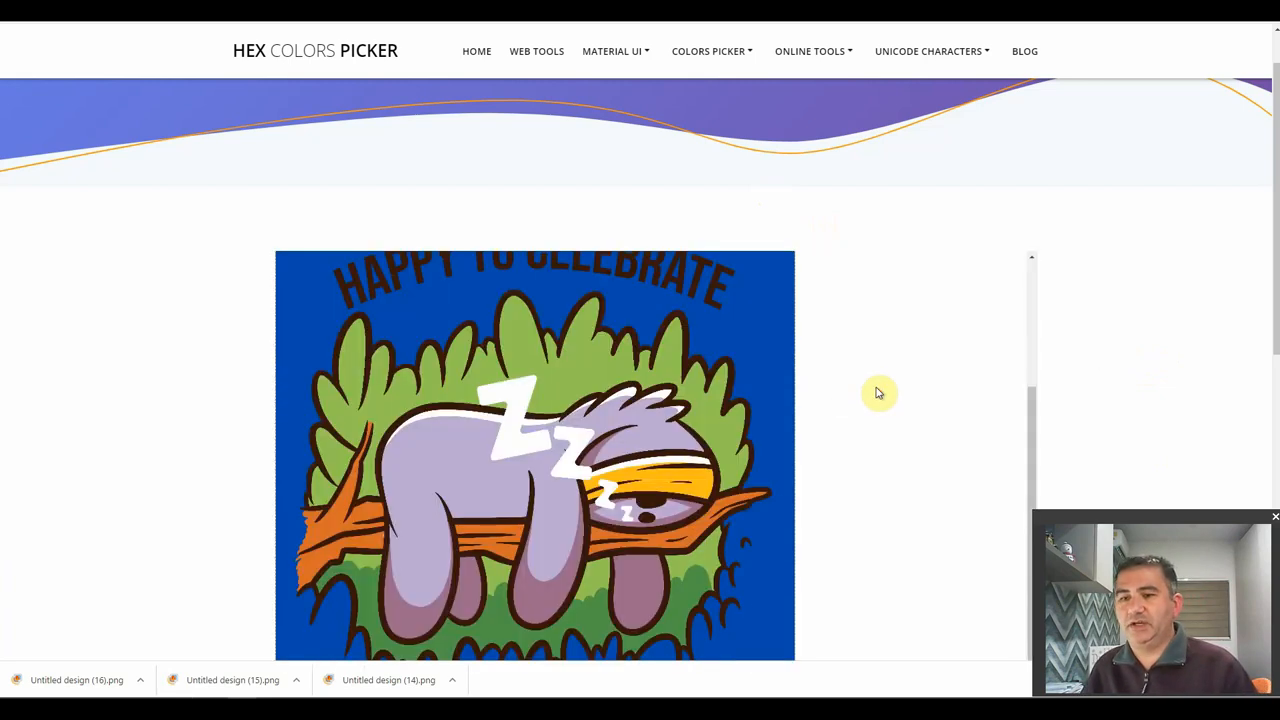
{"action": "scroll", "coordinate": [880, 391], "scroll_direction": "down", "scroll_amount": 2}
{"action": "scroll", "coordinate": [880, 391], "scroll_direction": "up", "scroll_amount": 2}
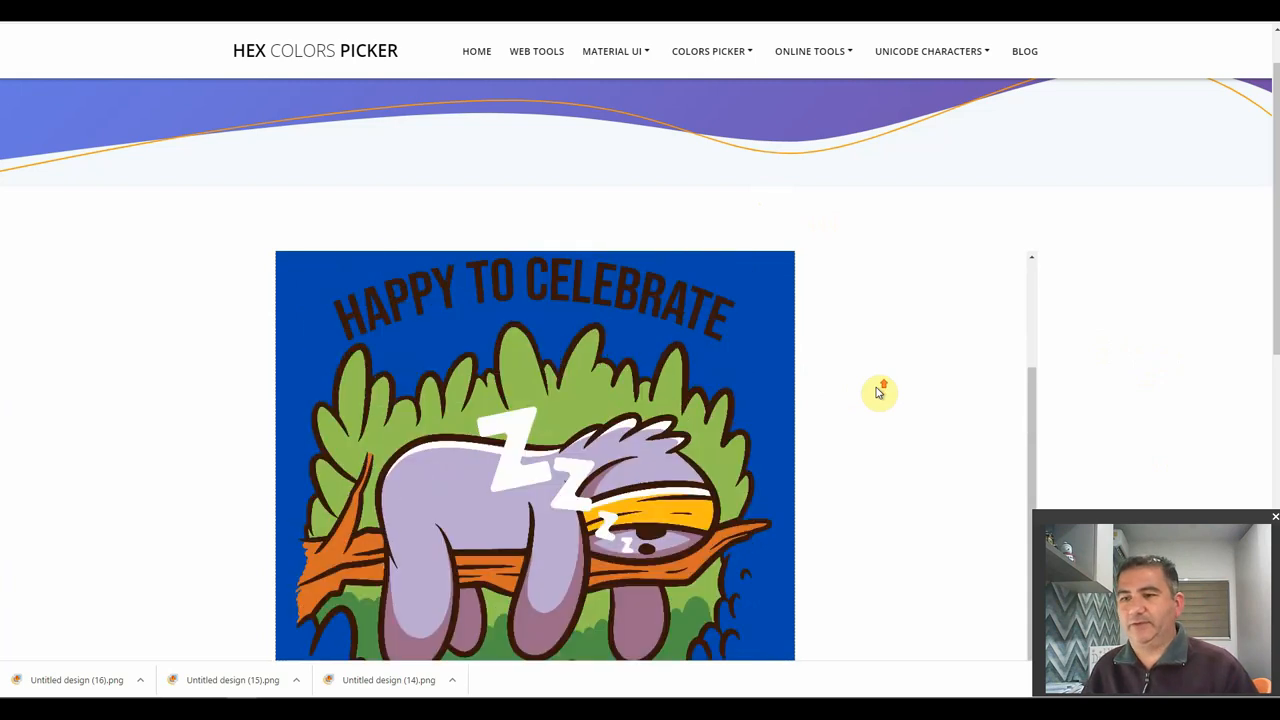
{"action": "scroll", "coordinate": [880, 391], "scroll_direction": "up", "scroll_amount": 2}
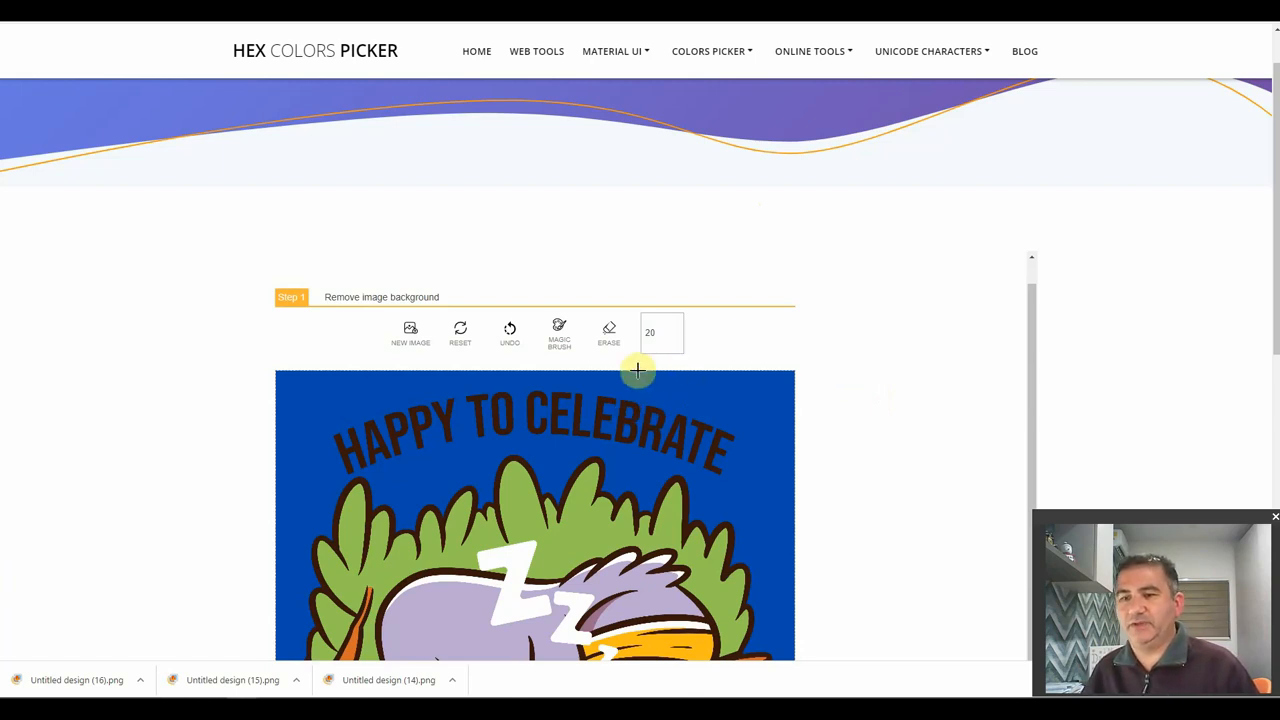
{"action": "left_click", "coordinate": [609, 336]}
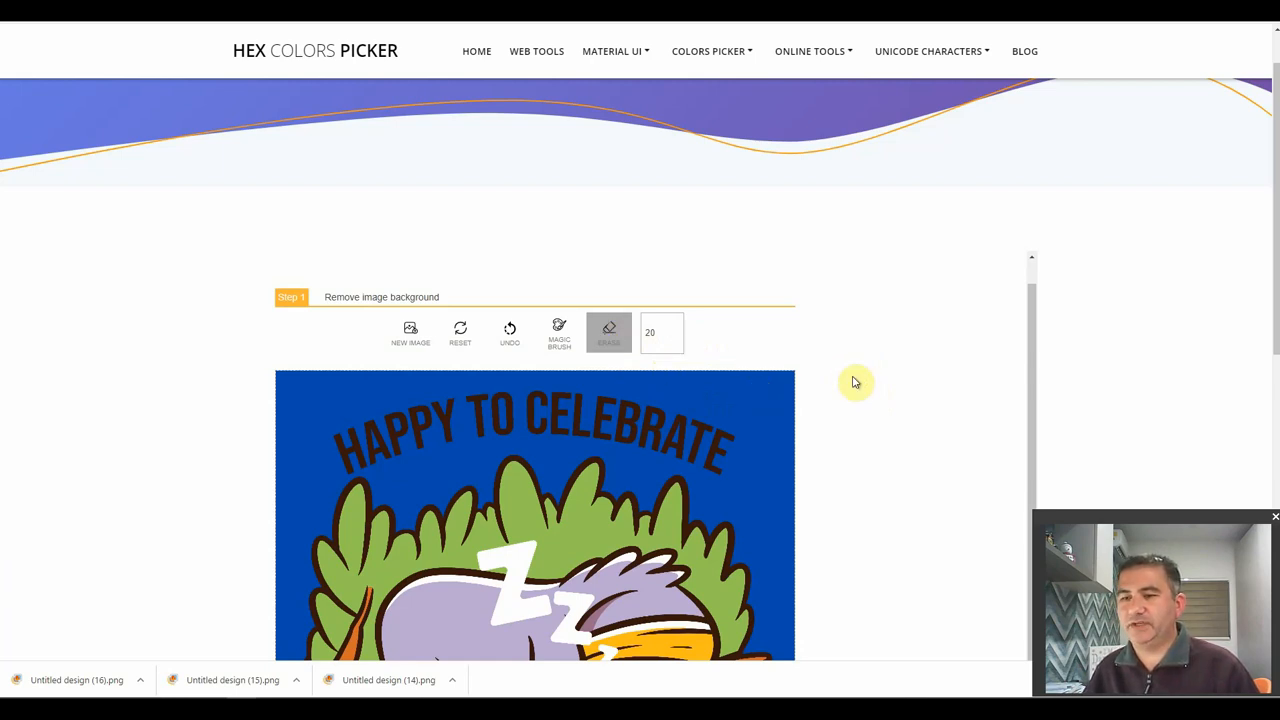
{"action": "scroll", "coordinate": [900, 372], "scroll_direction": "down", "scroll_amount": 2}
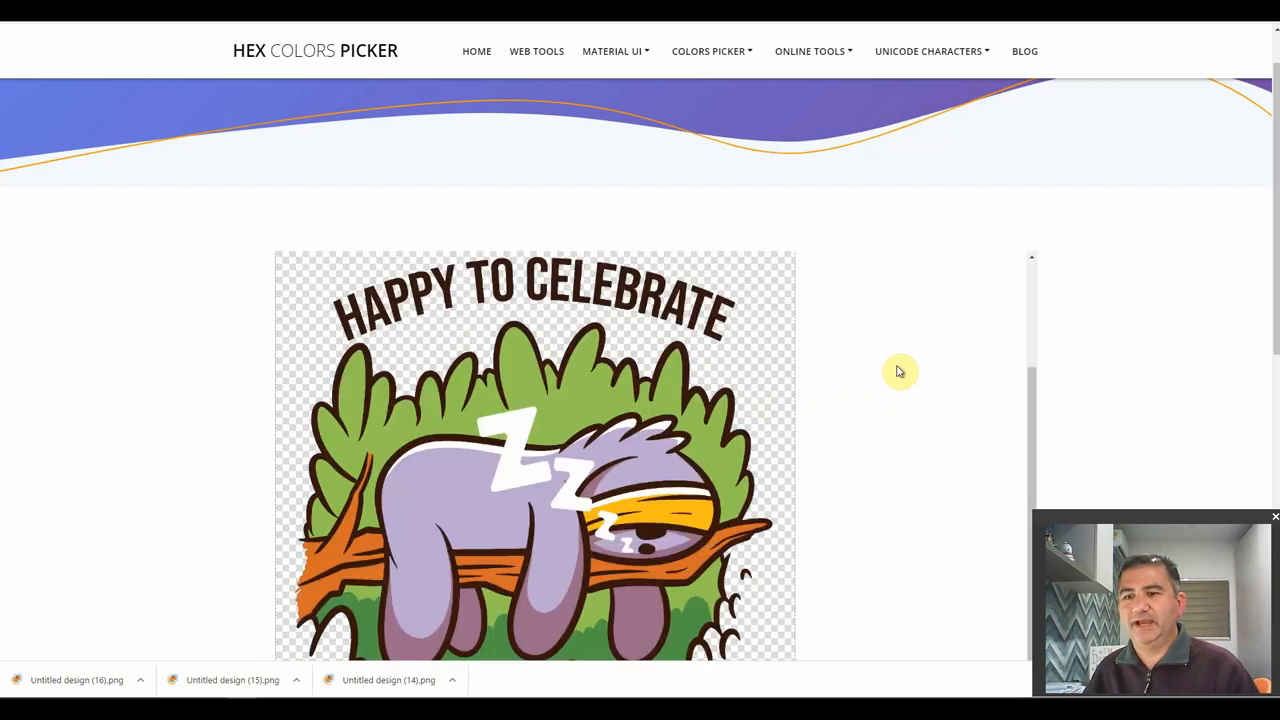
Step: Download the transparent sloth T-shirt design as a PNG at its original size
{"action": "left_click_drag", "start_coordinate": [1029, 389], "coordinate": [1037, 420]}
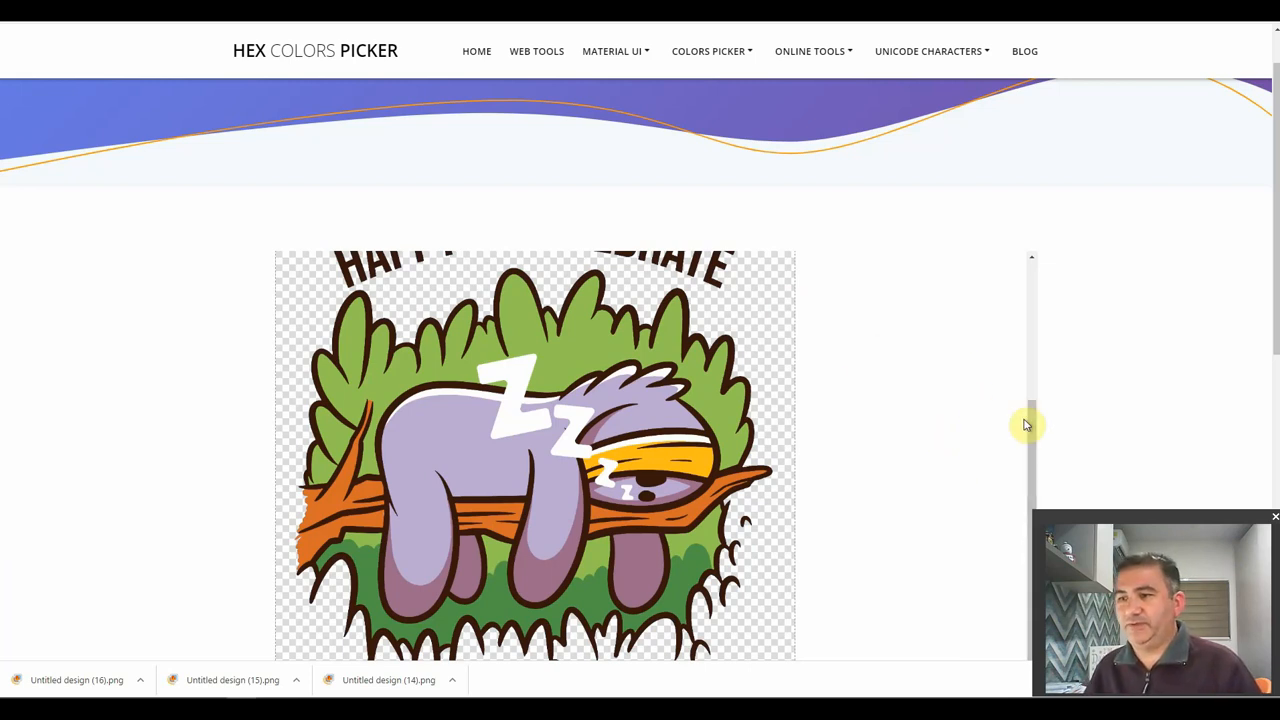
{"action": "left_click_drag", "start_coordinate": [1034, 414], "coordinate": [1036, 517]}
{"action": "scroll", "coordinate": [790, 405], "scroll_direction": "down", "scroll_amount": 4}
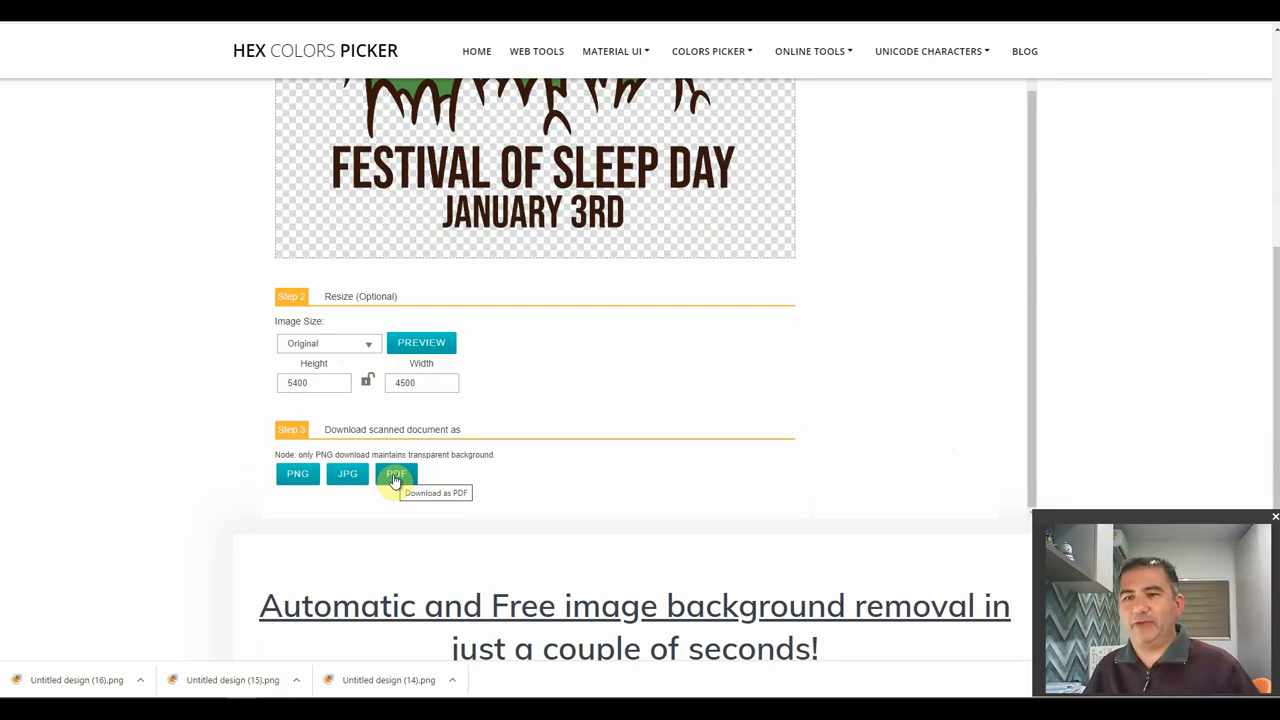
{"action": "left_click", "coordinate": [295, 479]}
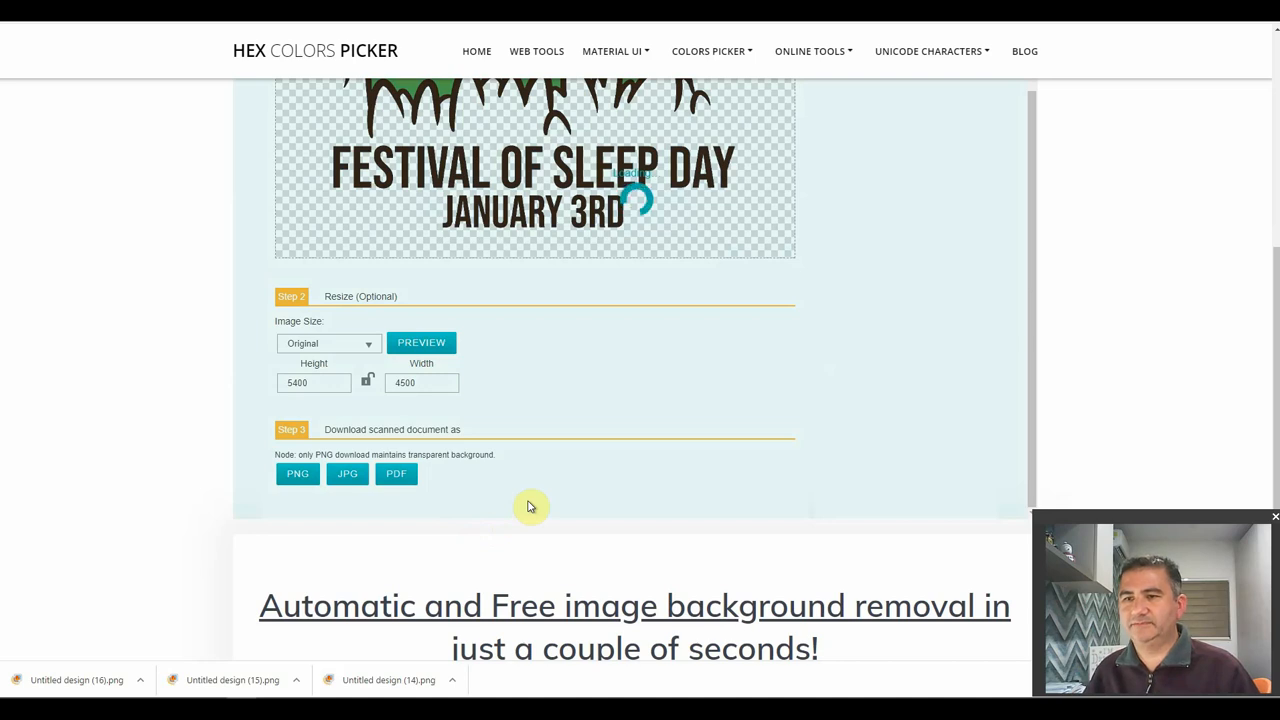
Step: Load the blue-background sloth postcard as a new image and erase its blue background
{"action": "scroll", "coordinate": [531, 505], "scroll_direction": "up", "scroll_amount": 5}
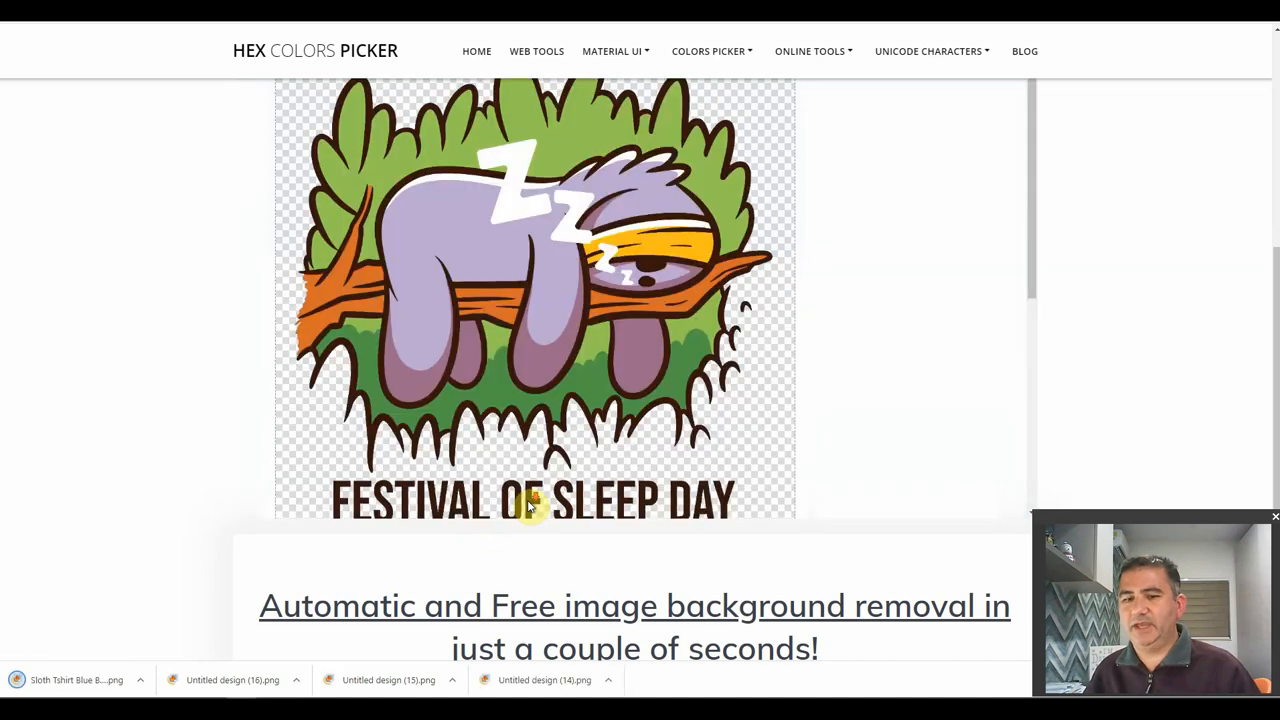
{"action": "left_click_drag", "start_coordinate": [1276, 295], "coordinate": [1266, 92]}
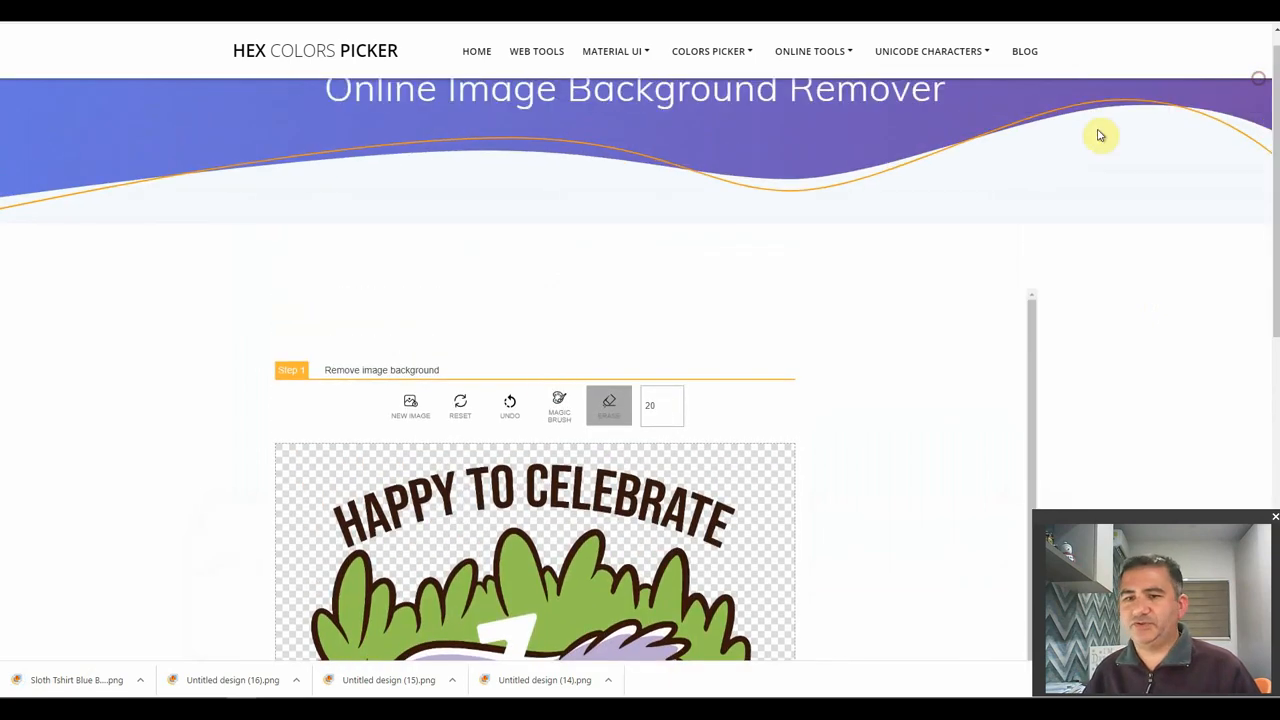
{"action": "left_click", "coordinate": [413, 401]}
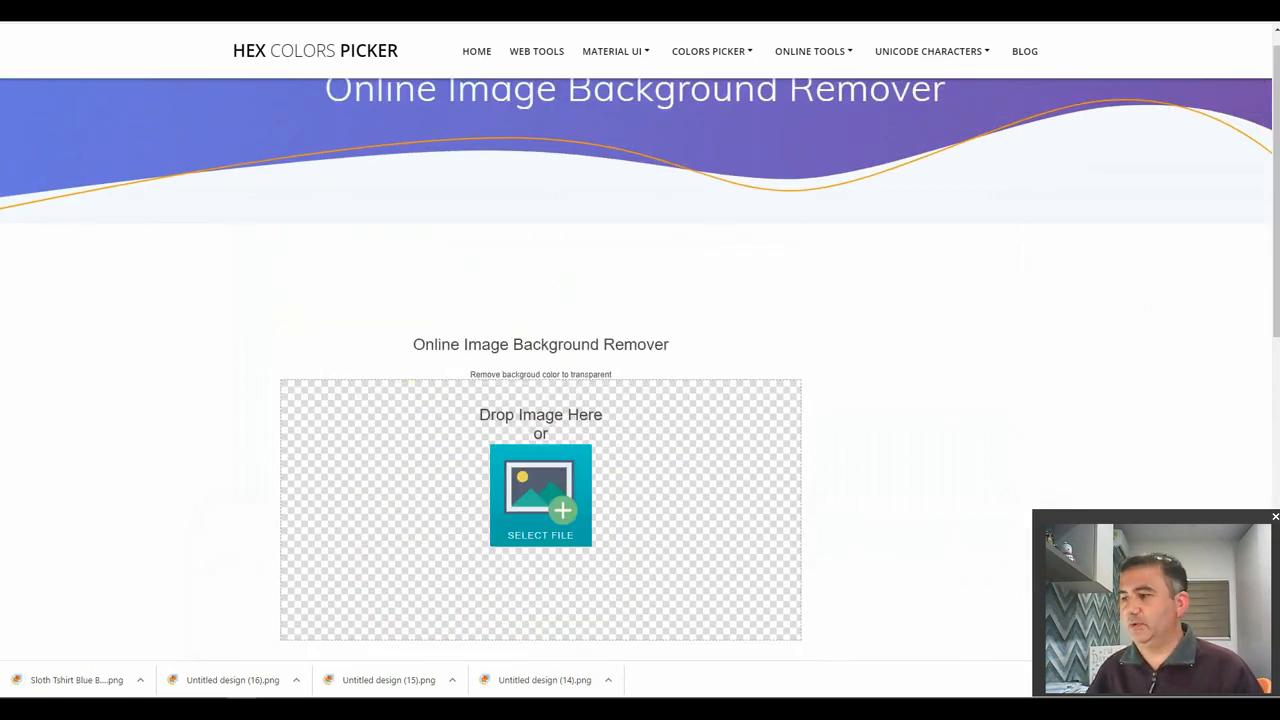
{"action": "left_click_drag", "start_coordinate": [988, 360], "coordinate": [702, 520]}
{"action": "left_click", "coordinate": [608, 404]}
{"action": "left_click", "coordinate": [539, 488]}
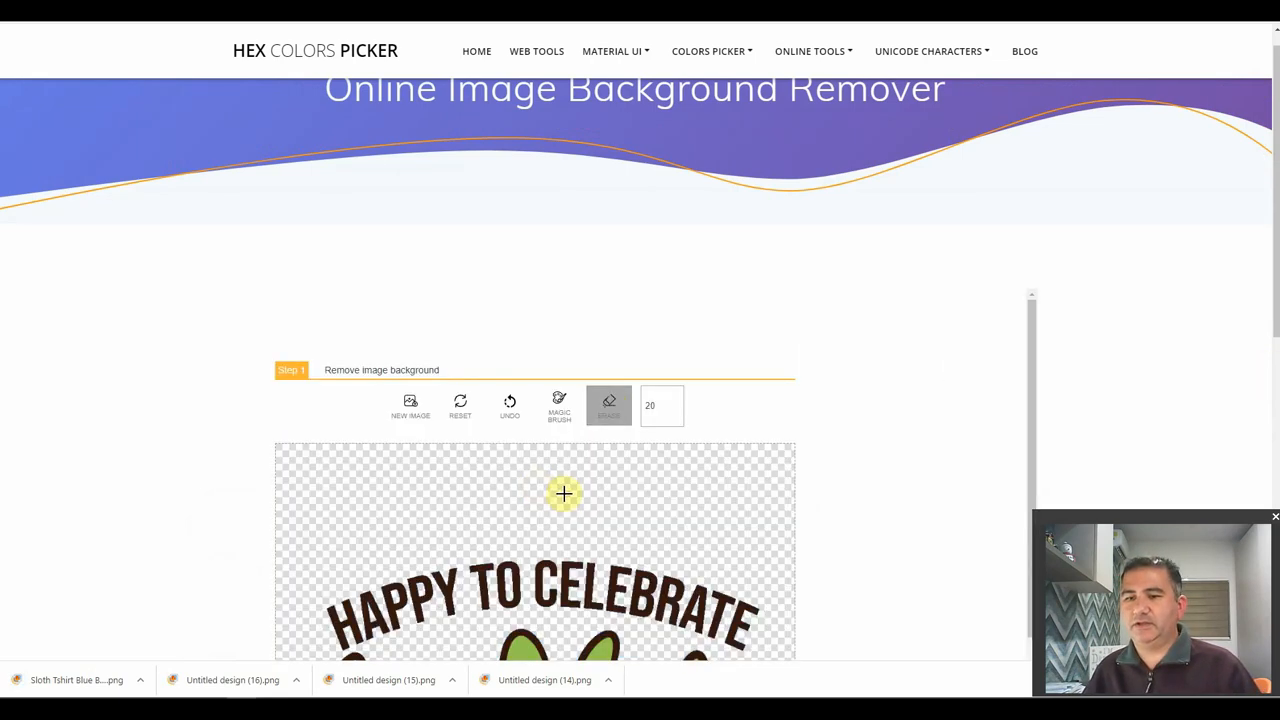
Step: Download the transparent sloth postcard design as a PNG at its original size
{"action": "scroll", "coordinate": [865, 486], "scroll_direction": "down", "scroll_amount": 4}
{"action": "scroll", "coordinate": [865, 486], "scroll_direction": "down", "scroll_amount": 2}
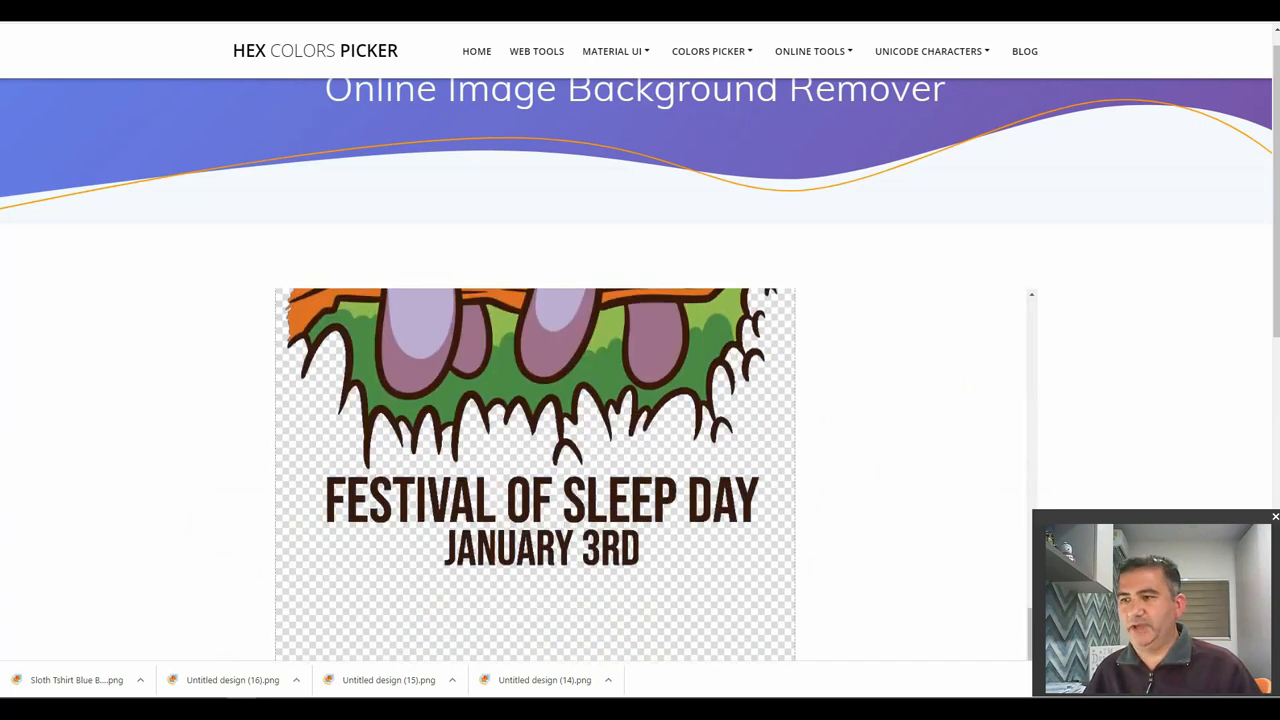
{"action": "left_click_drag", "start_coordinate": [1274, 294], "coordinate": [1247, 421]}
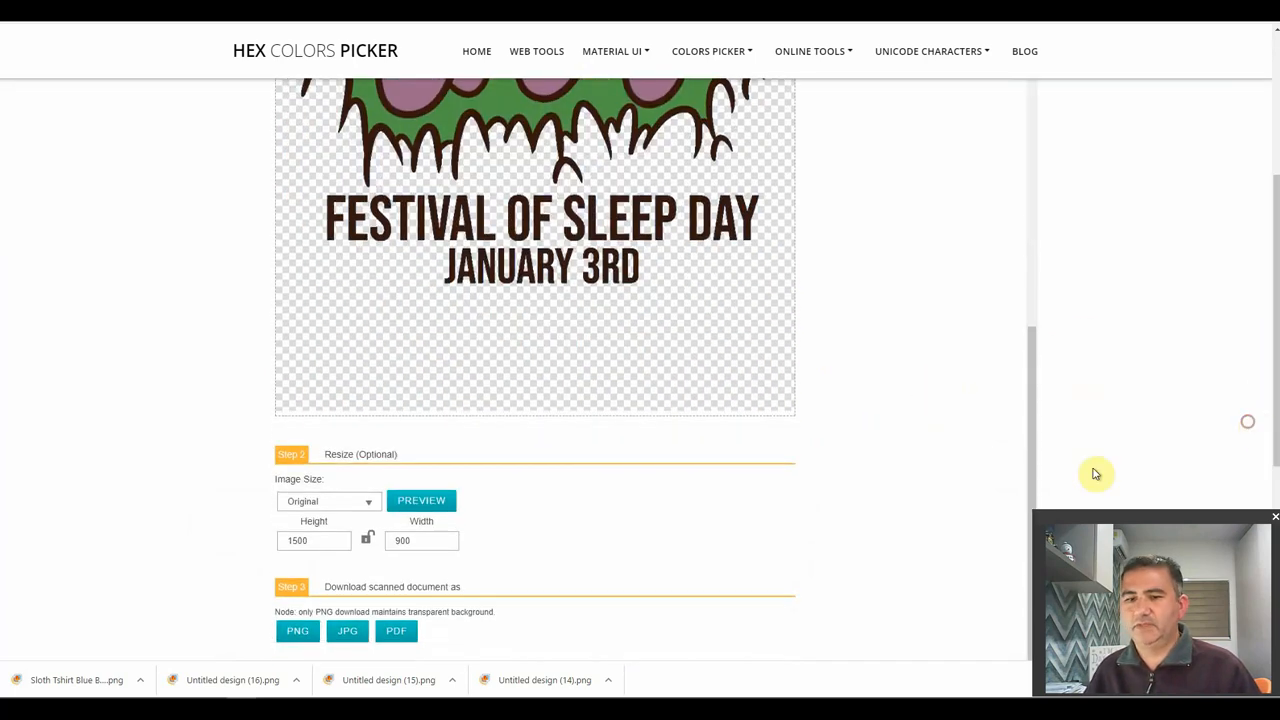
{"action": "left_click", "coordinate": [292, 634]}
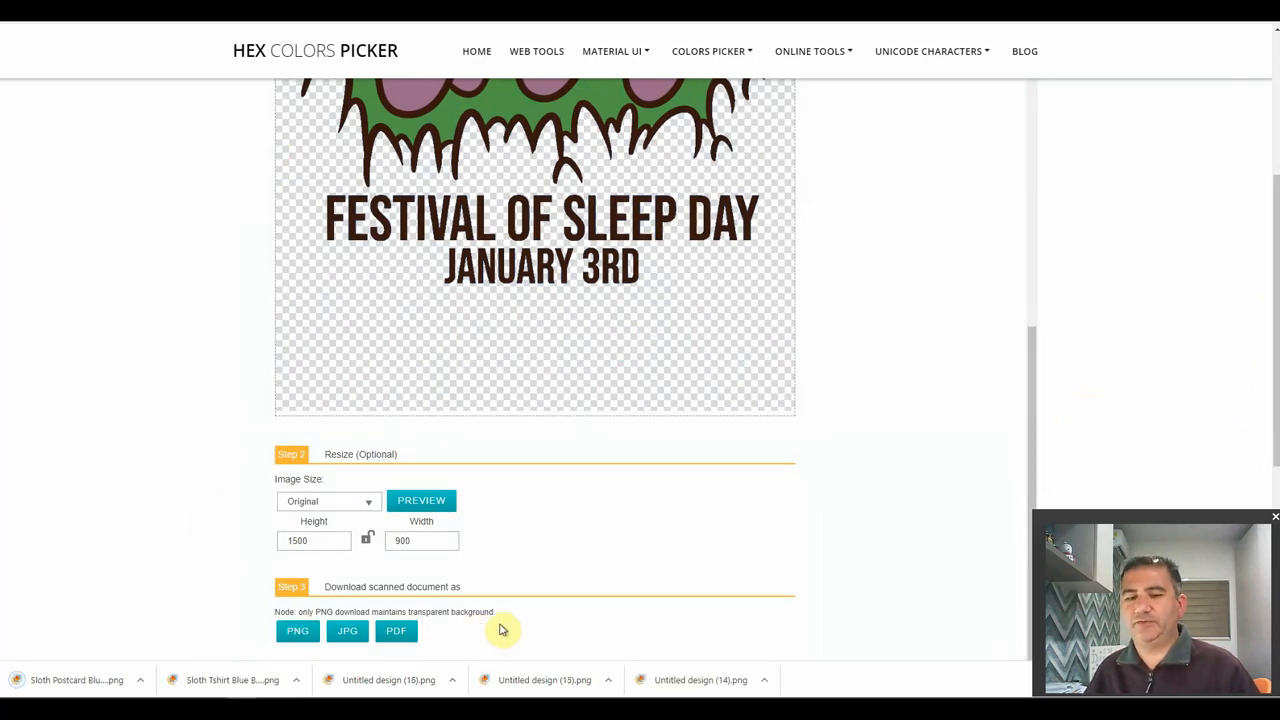
Step: Load the two-sided blue sloth mug image, erase its blue background and download it as a PNG
{"action": "scroll", "coordinate": [808, 507], "scroll_direction": "up", "scroll_amount": 8}
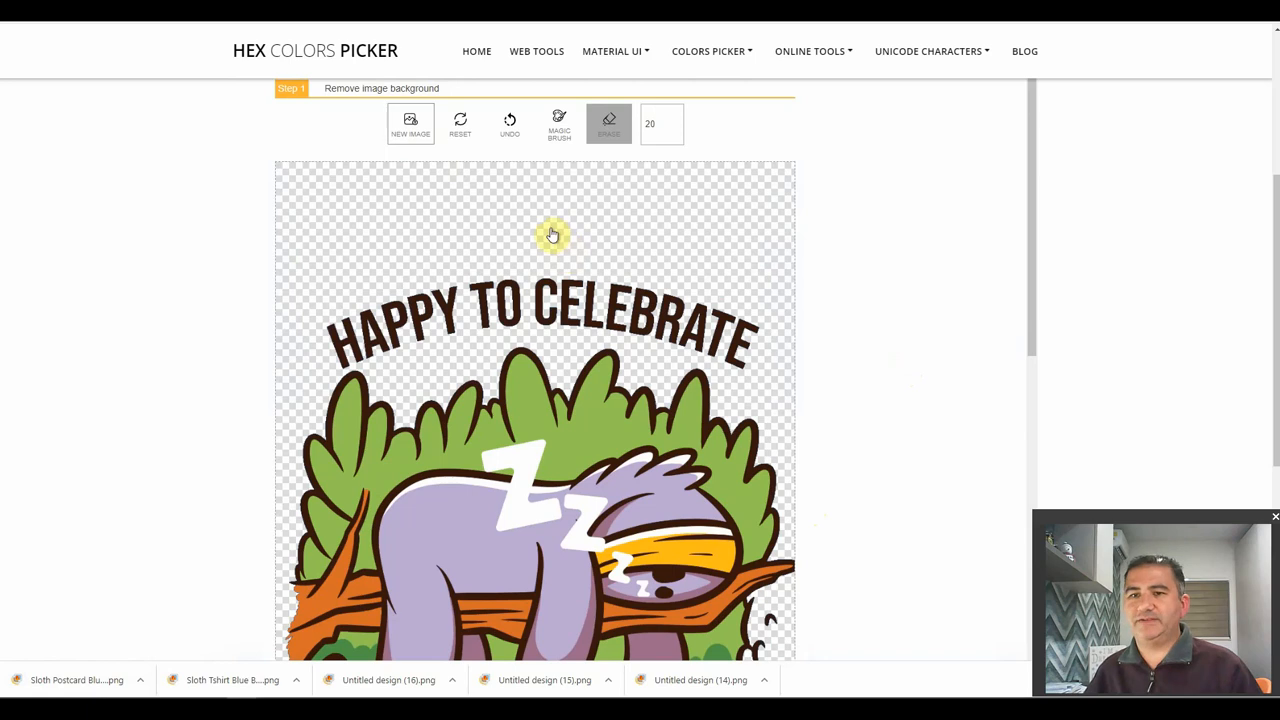
{"action": "left_click", "coordinate": [410, 123]}
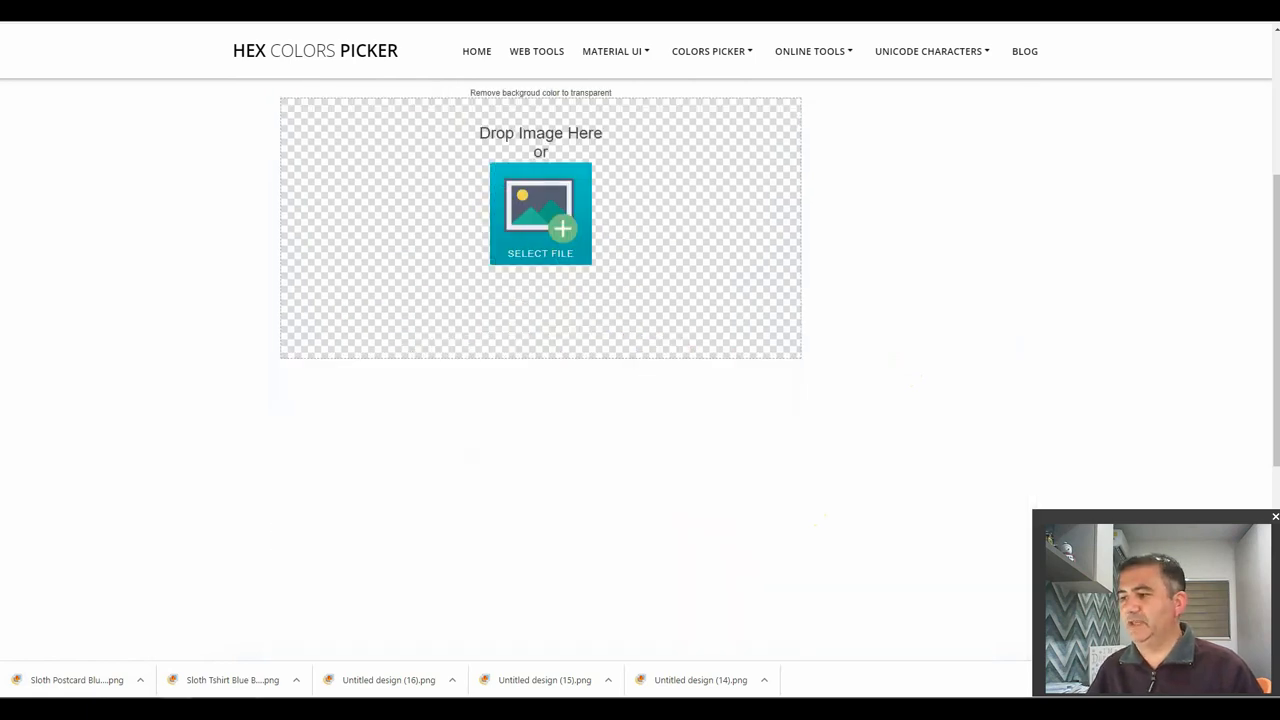
{"action": "left_click_drag", "start_coordinate": [738, 78], "coordinate": [650, 237]}
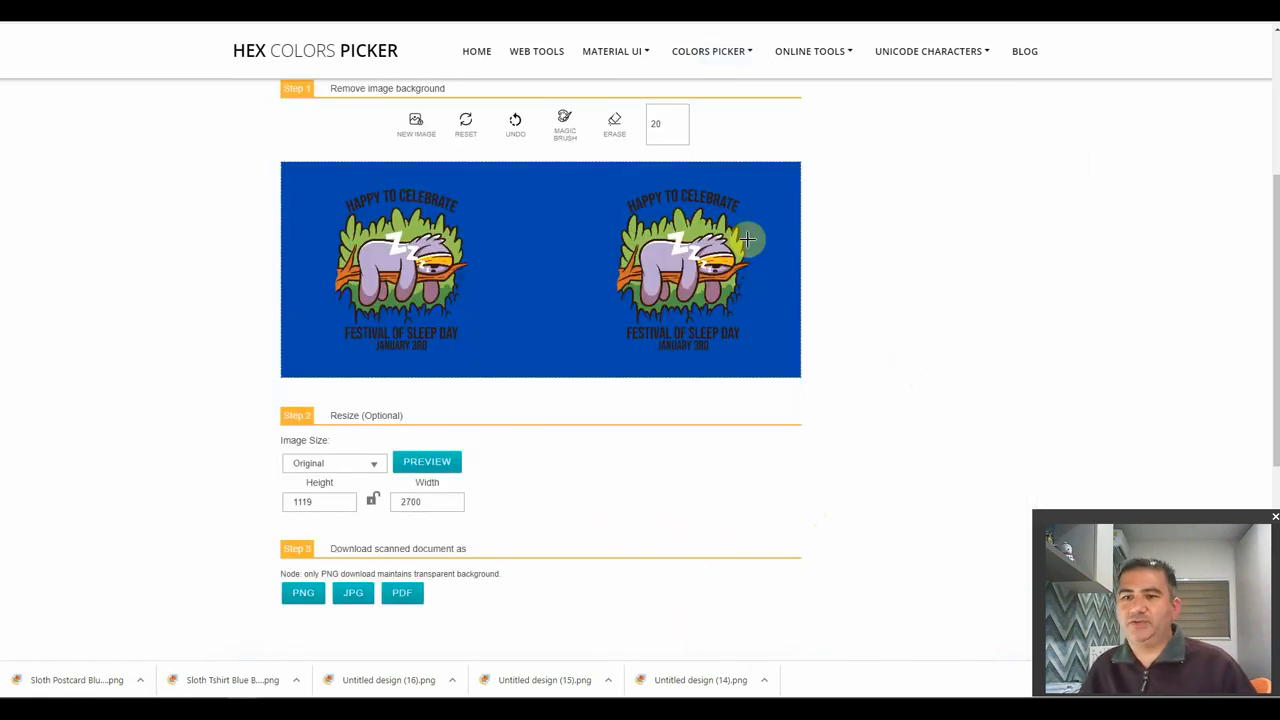
{"action": "left_click", "coordinate": [614, 124]}
{"action": "left_click", "coordinate": [533, 177]}
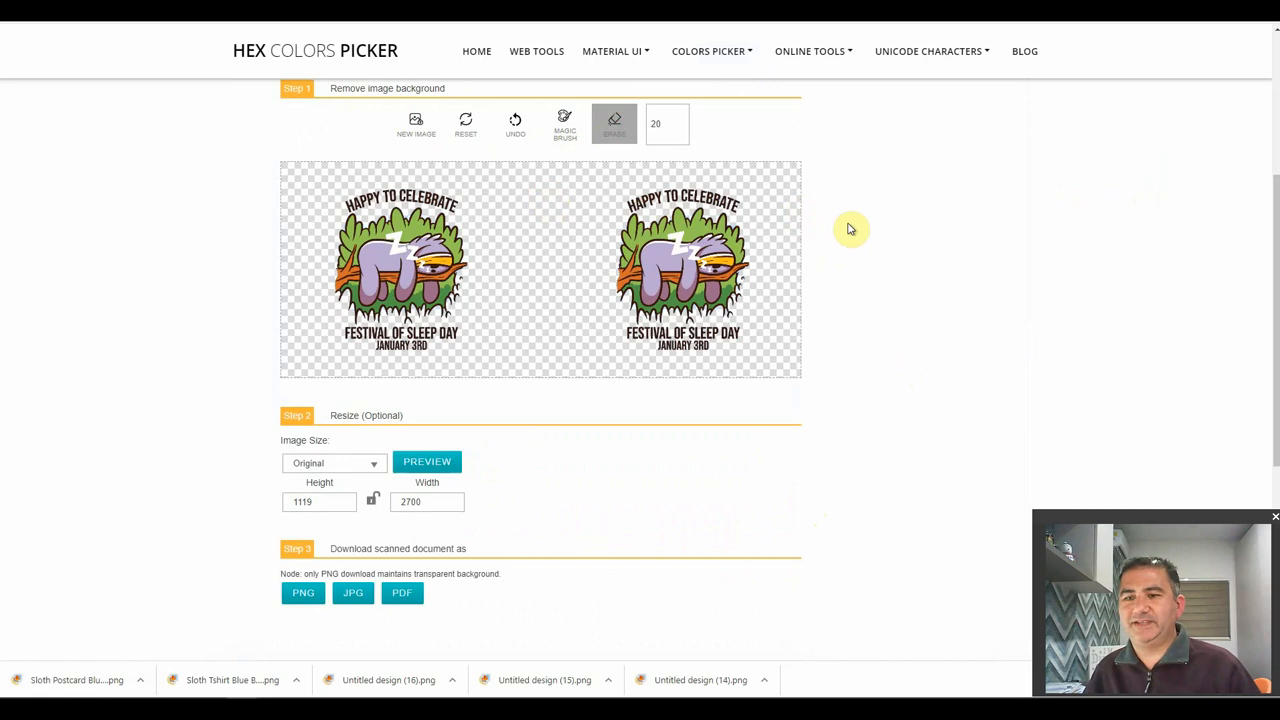
{"action": "left_click", "coordinate": [300, 594]}
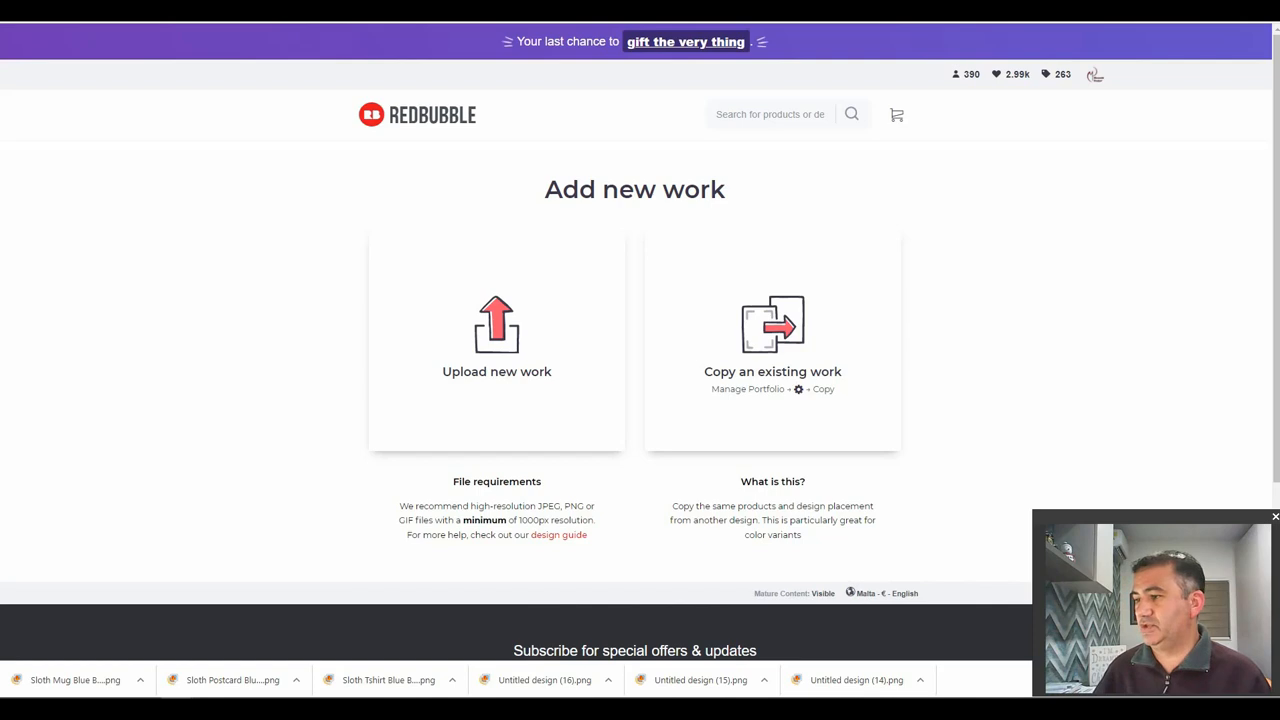
Step: Upload the transparent sloth T-shirt design to Redbubble as a new work
{"action": "left_click_drag", "start_coordinate": [1198, 124], "coordinate": [500, 340]}
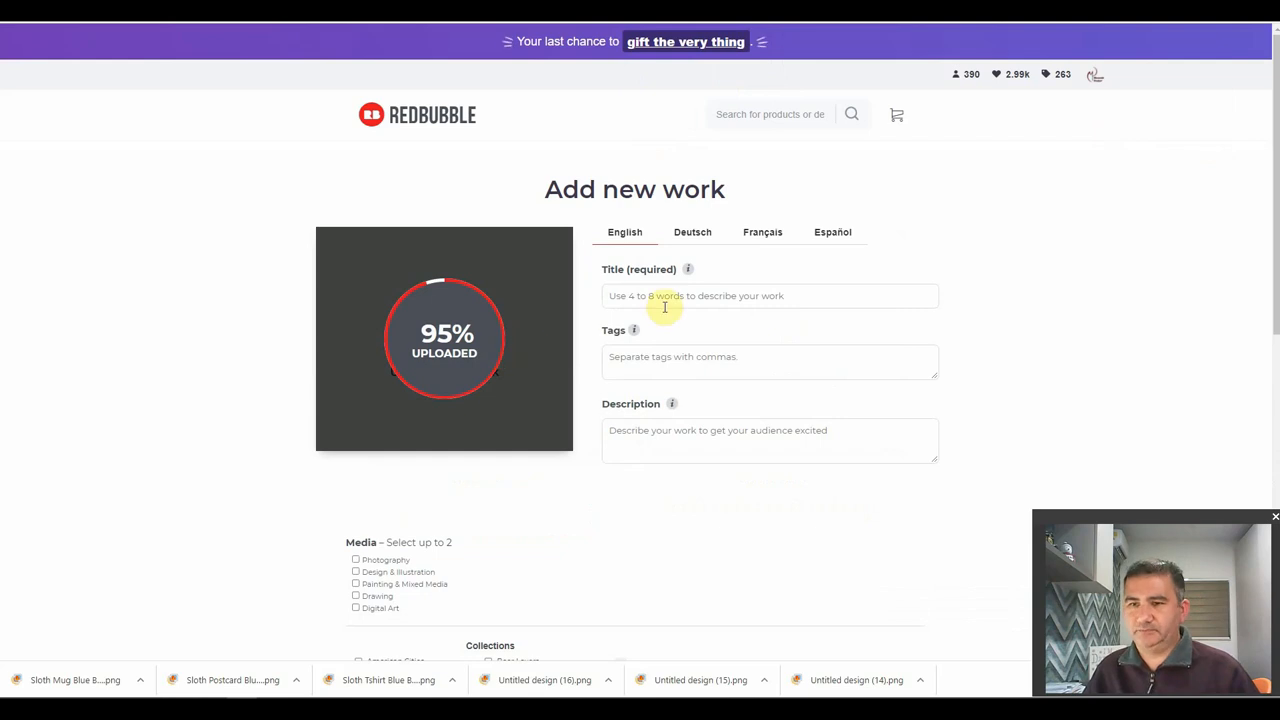
{"action": "scroll", "coordinate": [565, 320], "scroll_direction": "down", "scroll_amount": 3}
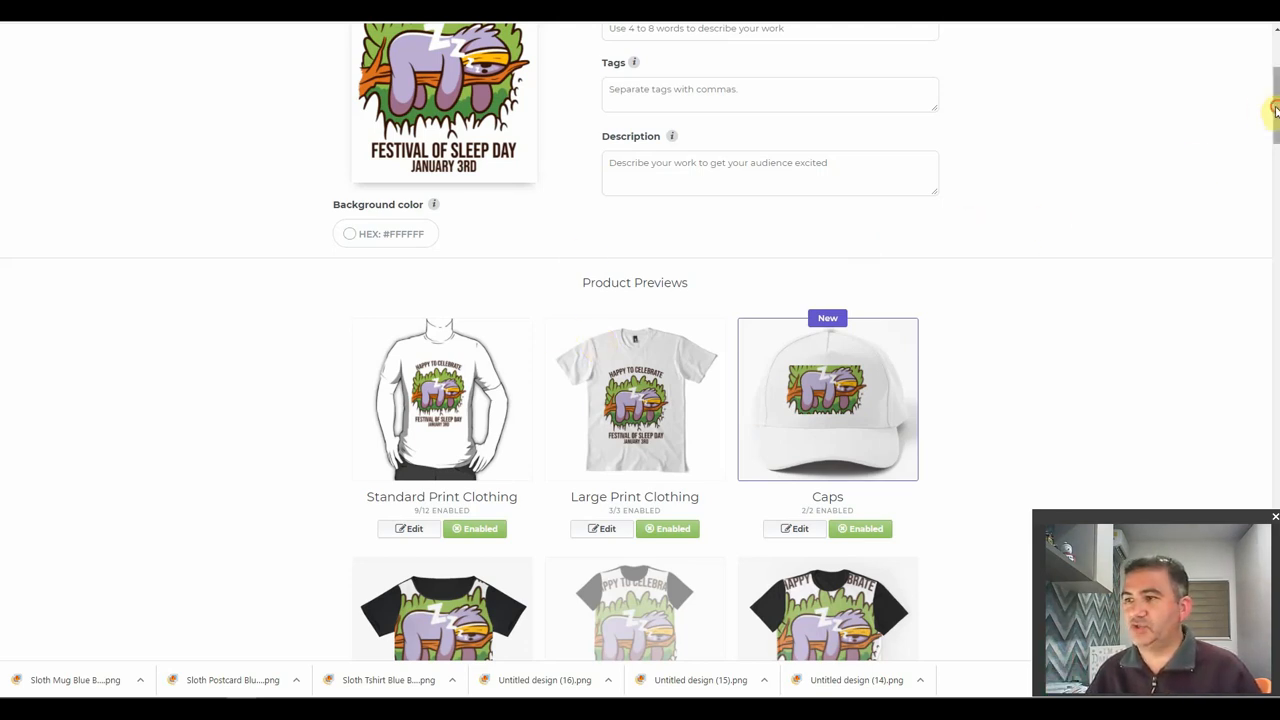
Step: Open the Stickers & Magnets product for editing and replace its image with a prepared sloth design file
{"action": "left_click_drag", "start_coordinate": [1276, 110], "coordinate": [1276, 183]}
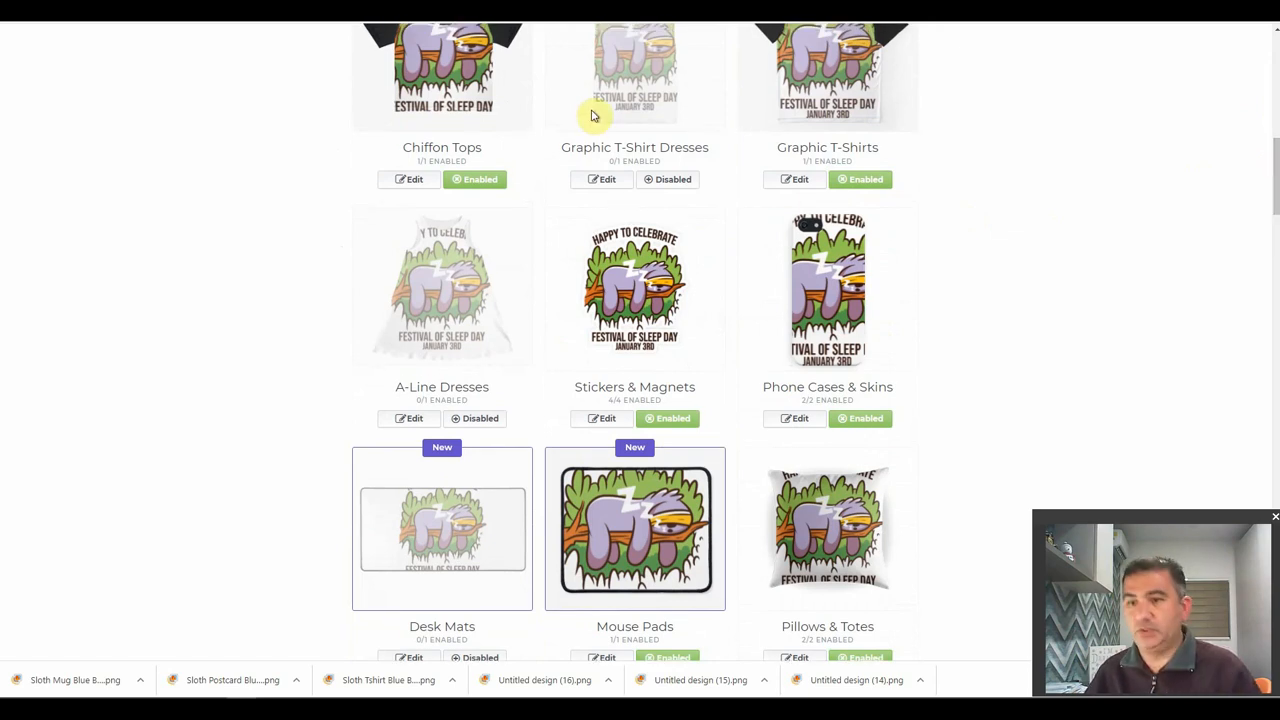
{"action": "left_click", "coordinate": [640, 290]}
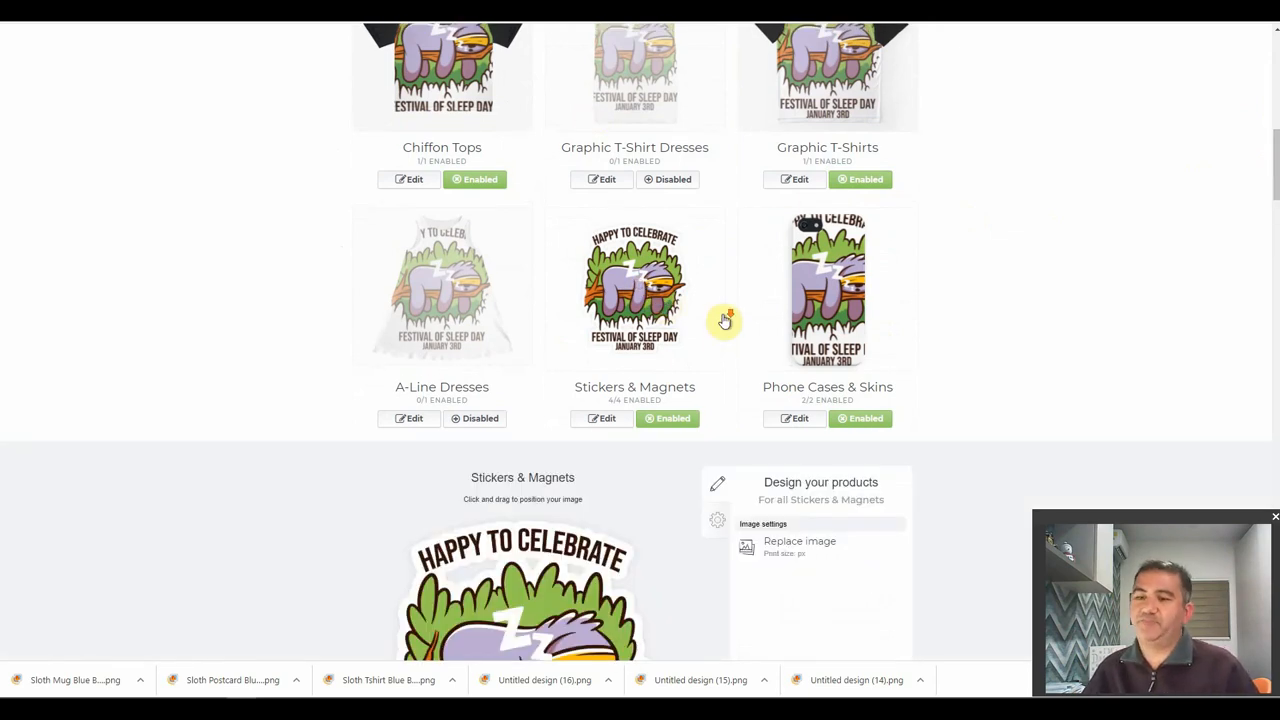
{"action": "scroll", "coordinate": [724, 316], "scroll_direction": "down", "scroll_amount": 2}
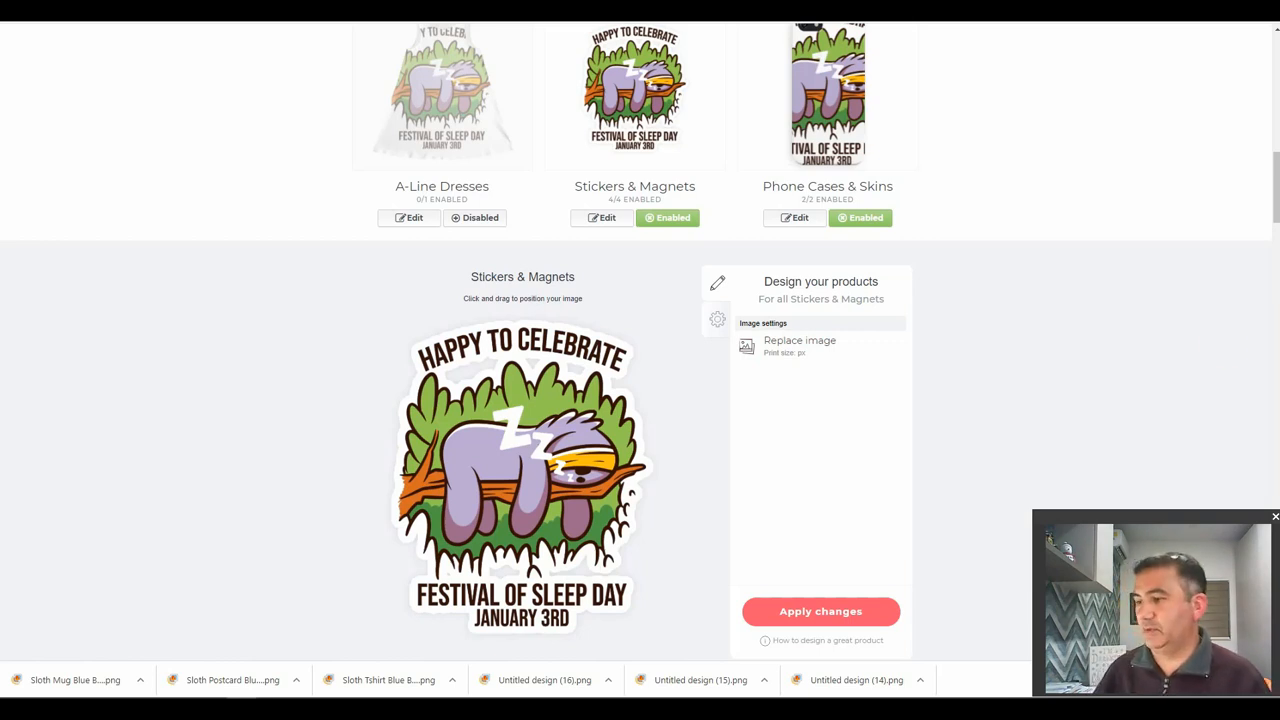
{"action": "left_click_drag", "start_coordinate": [1025, 228], "coordinate": [784, 348]}
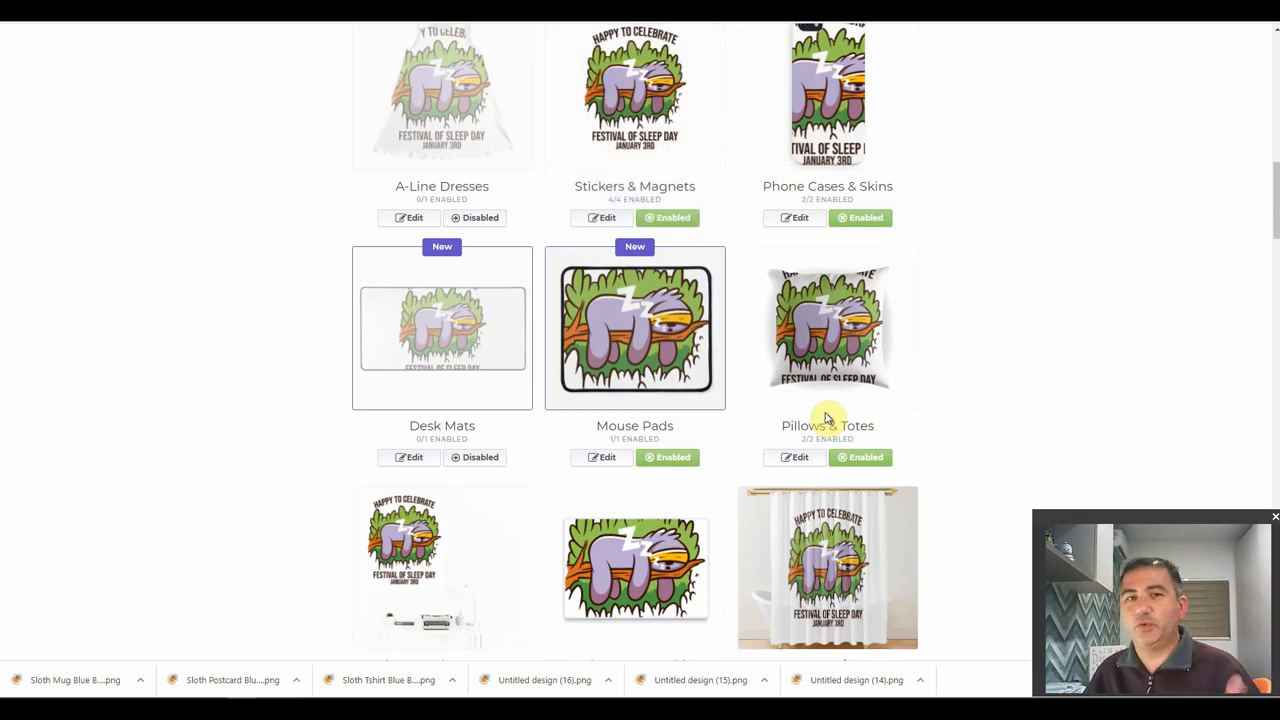
Step: Check the updated sloth design on the Stickers & Magnets product
{"action": "scroll", "coordinate": [900, 380], "scroll_direction": "up", "scroll_amount": 3}
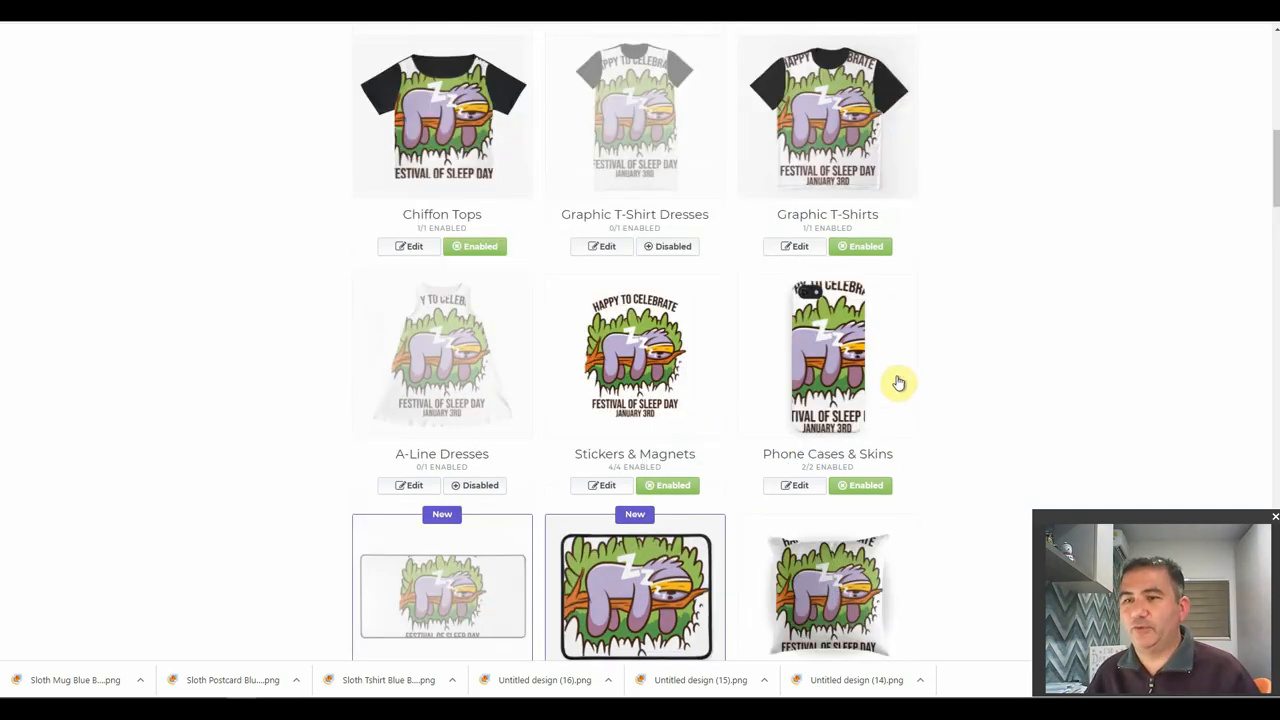
{"action": "left_click", "coordinate": [661, 349]}
{"action": "scroll", "coordinate": [663, 349], "scroll_direction": "down", "scroll_amount": 4}
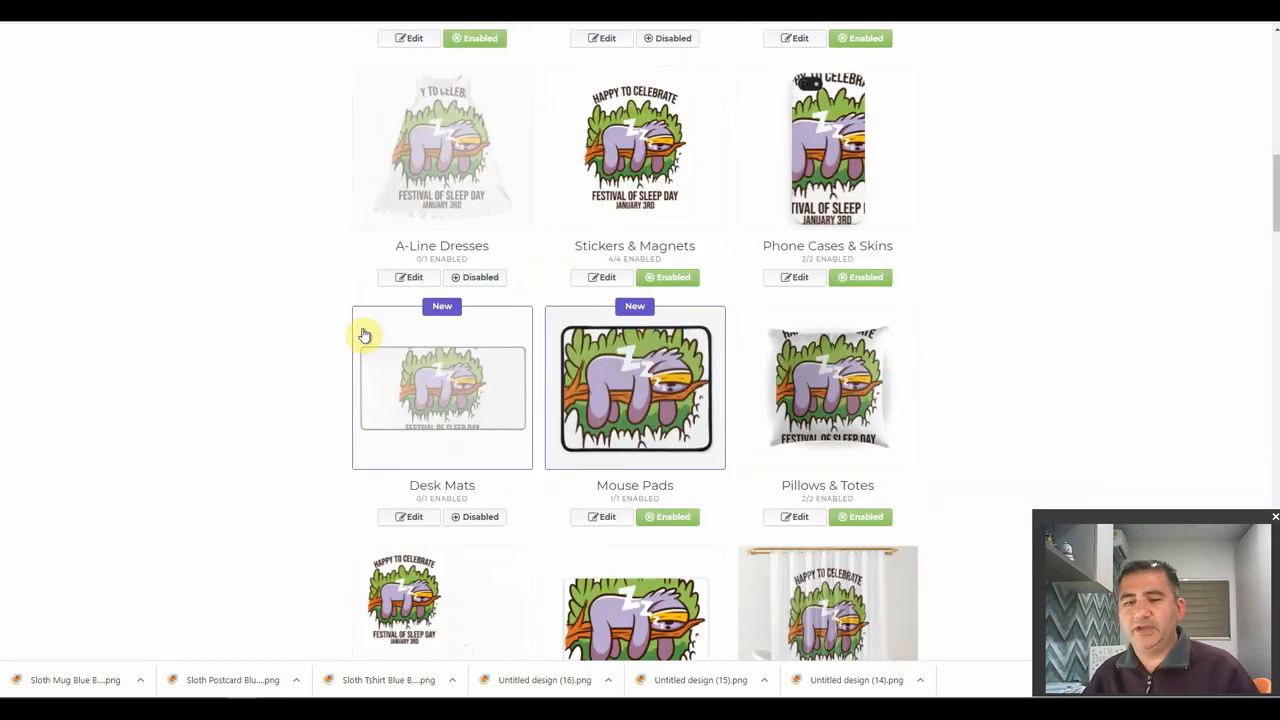
Step: Open the Prints, Cards & Posters product for editing and replace its image with the tall transparent sloth postcard design
{"action": "scroll", "coordinate": [365, 335], "scroll_direction": "down", "scroll_amount": 5}
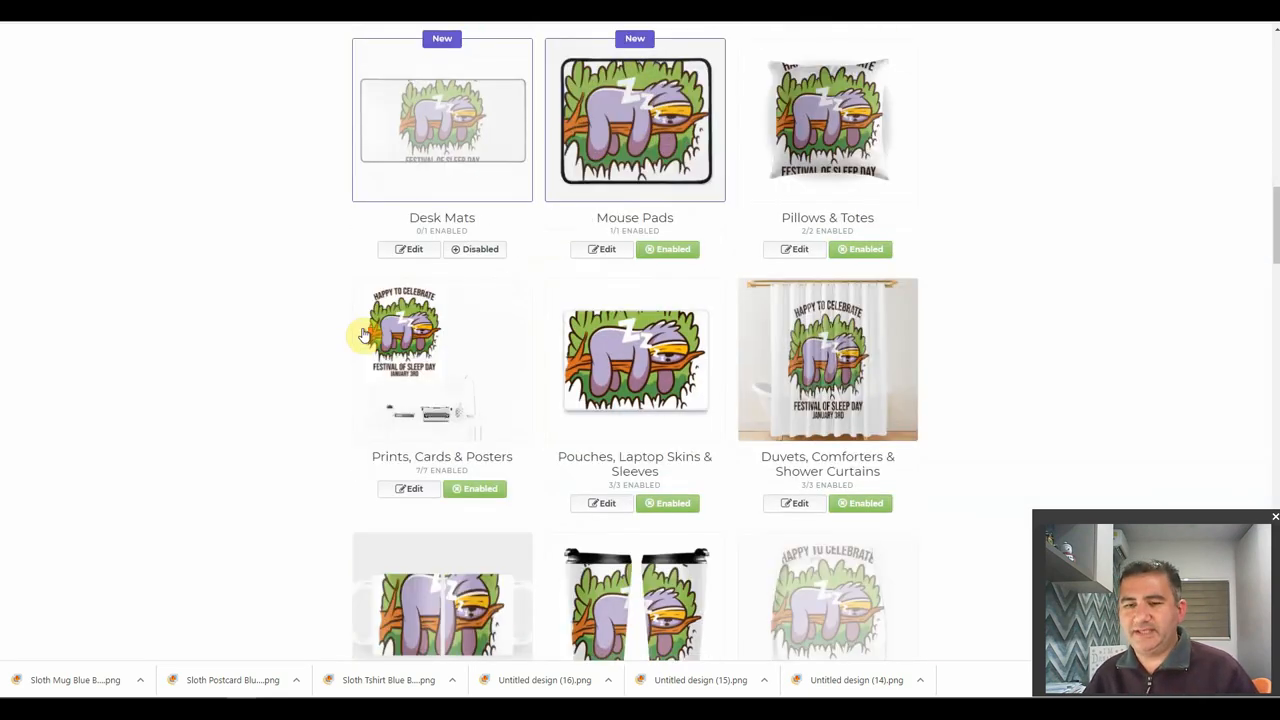
{"action": "scroll", "coordinate": [390, 305], "scroll_direction": "up", "scroll_amount": 1}
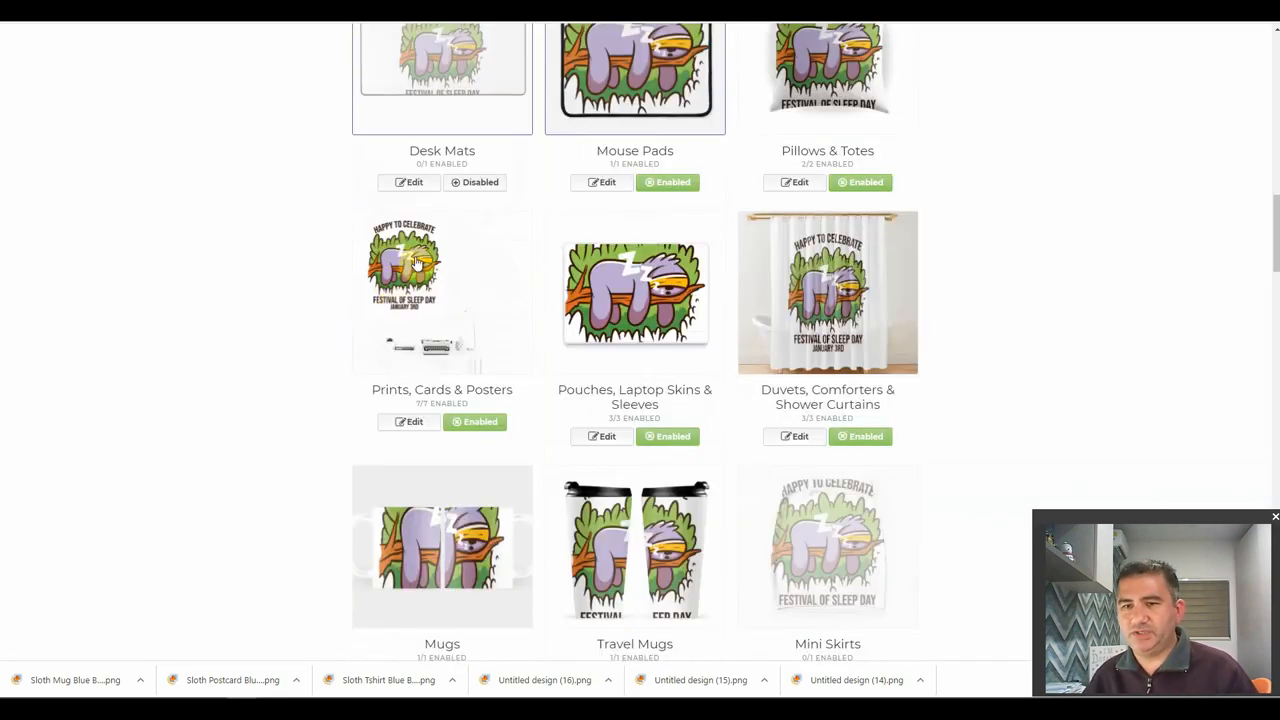
{"action": "left_click", "coordinate": [400, 298]}
{"action": "scroll", "coordinate": [457, 212], "scroll_direction": "down", "scroll_amount": 2}
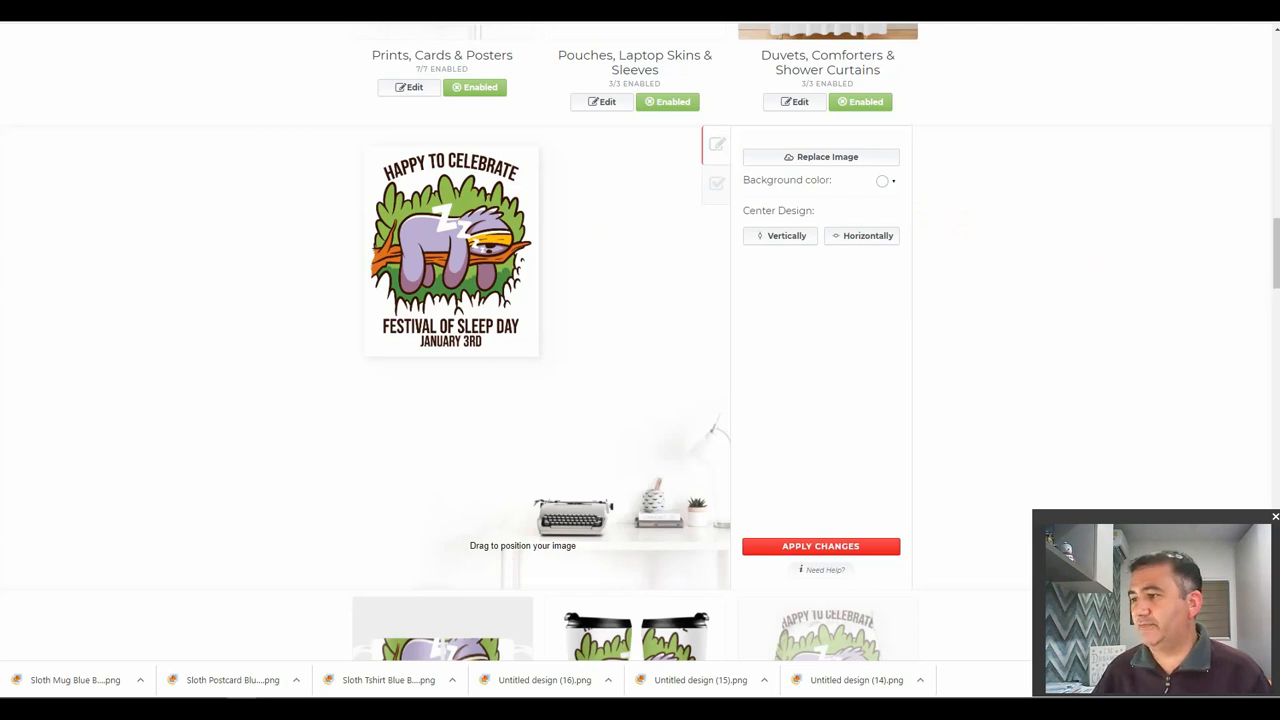
{"action": "left_click_drag", "start_coordinate": [1279, 105], "coordinate": [667, 163]}
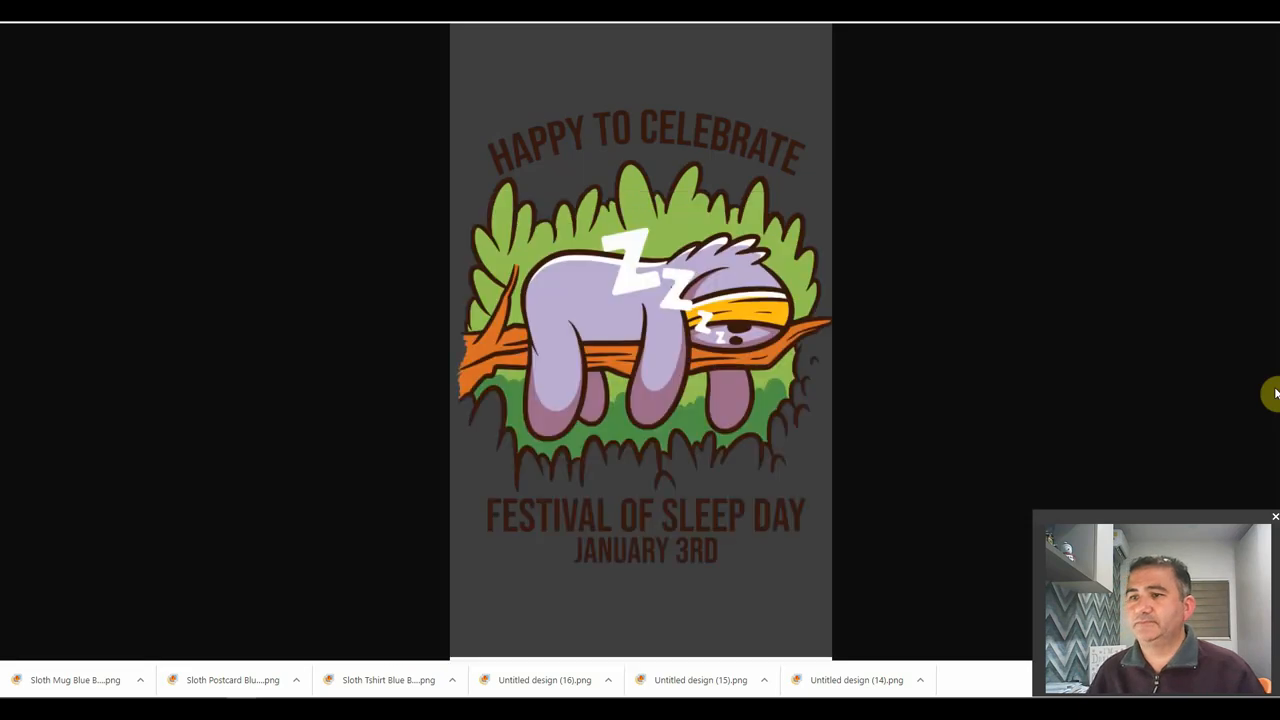
{"action": "left_click", "coordinate": [880, 93]}
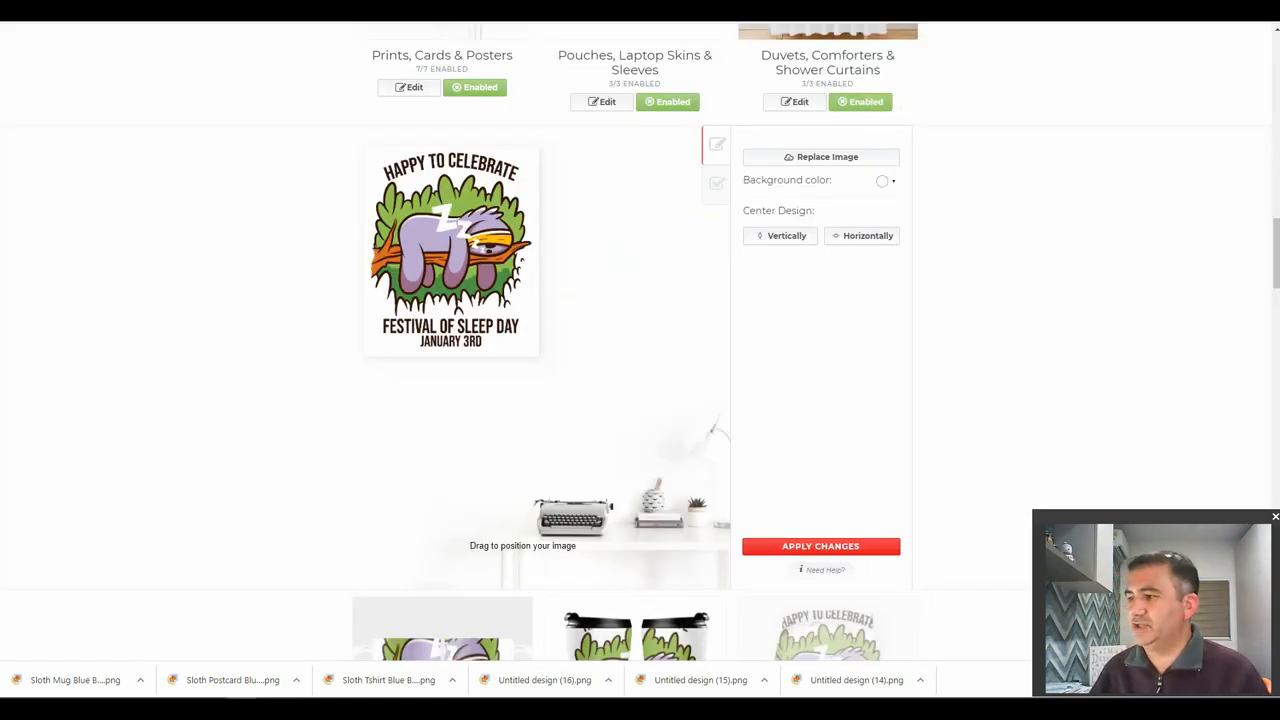
{"action": "left_click_drag", "start_coordinate": [990, 40], "coordinate": [806, 158]}
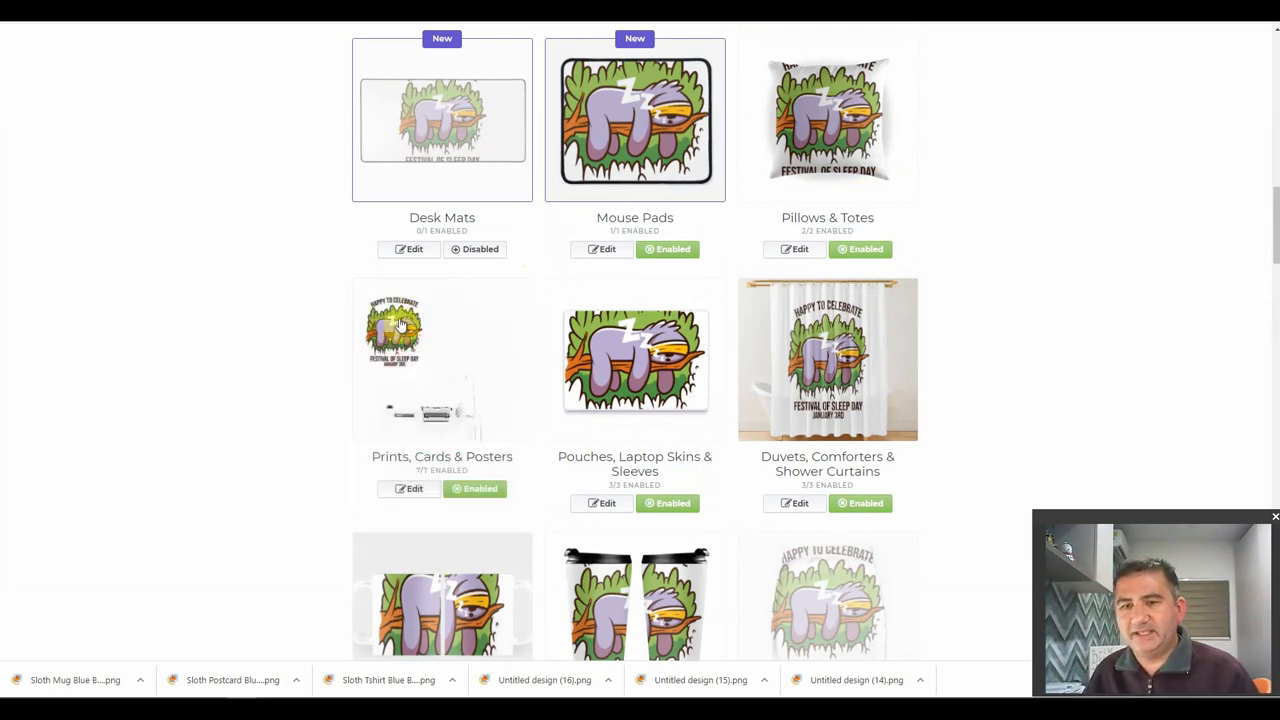
Step: Reopen the Prints, Cards & Posters product to examine how the replaced design sits on the print
{"action": "left_click", "coordinate": [402, 330]}
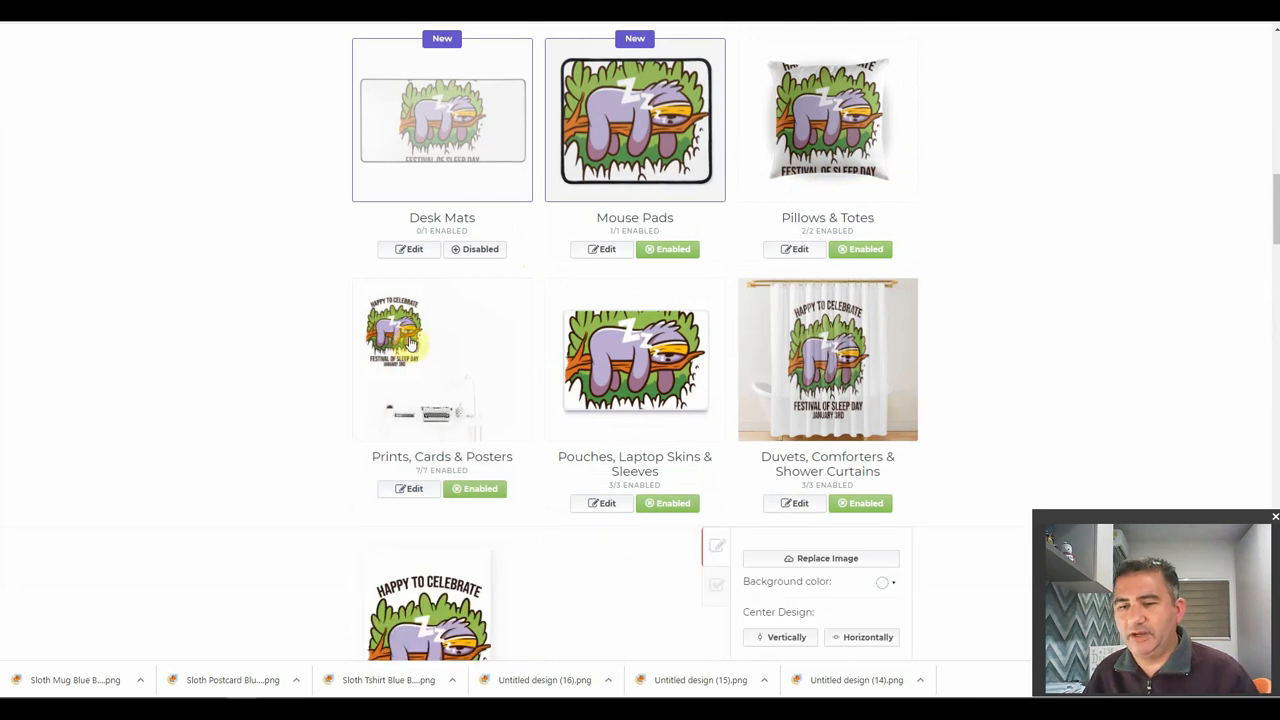
{"action": "scroll", "coordinate": [440, 345], "scroll_direction": "down", "scroll_amount": 2}
{"action": "scroll", "coordinate": [471, 354], "scroll_direction": "down", "scroll_amount": 2}
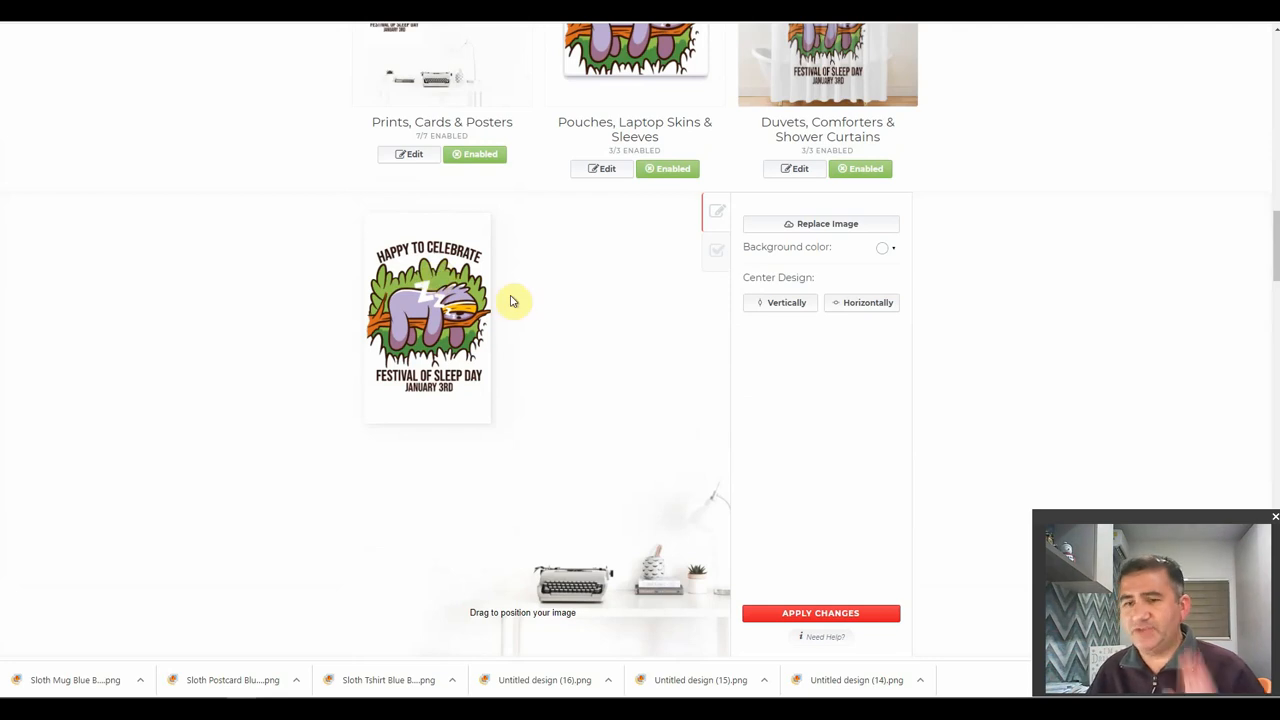
Step: Replace the Mugs product's image with the two-sided sloth mug design and reopen the product to check its placement
{"action": "scroll", "coordinate": [515, 295], "scroll_direction": "down", "scroll_amount": 5}
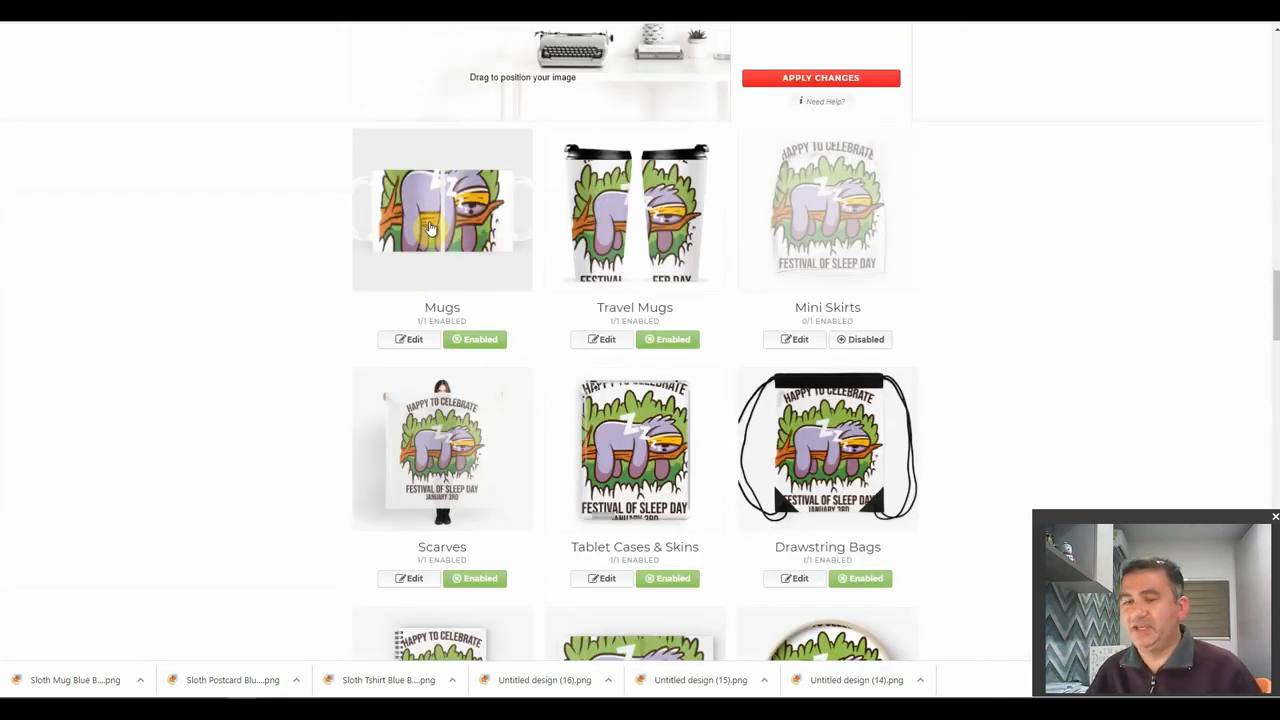
{"action": "left_click", "coordinate": [445, 225]}
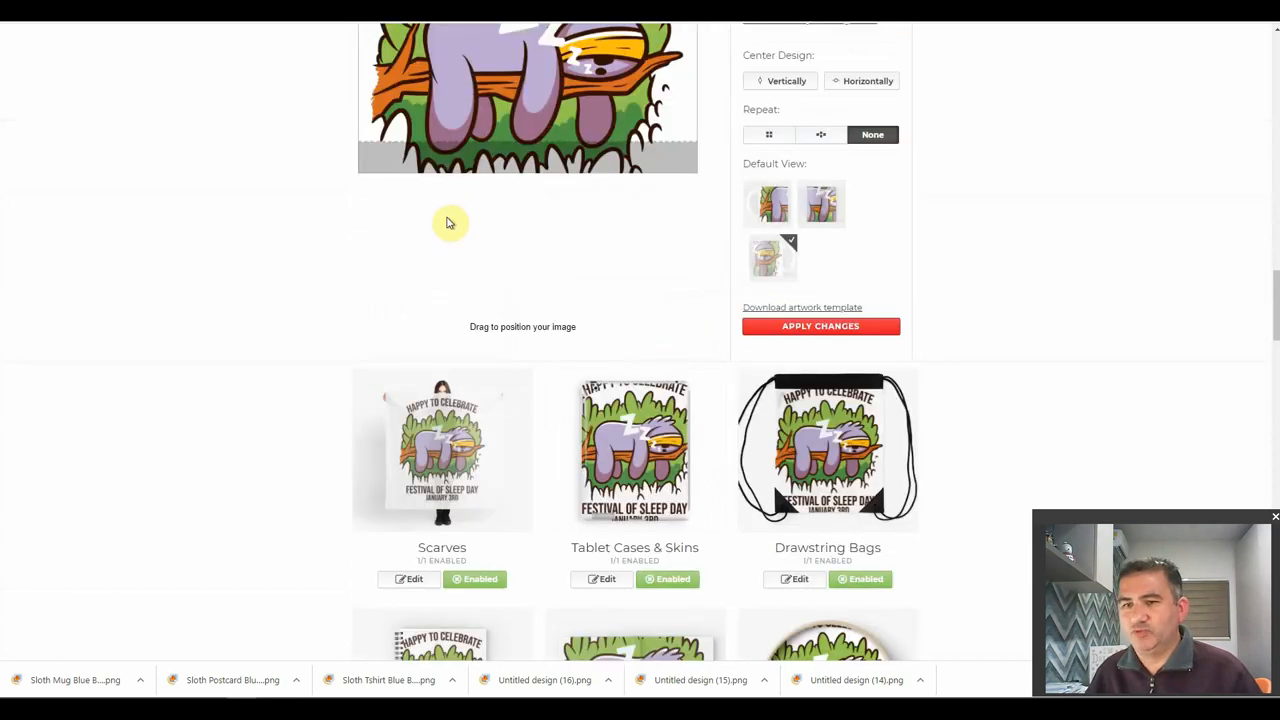
{"action": "scroll", "coordinate": [449, 223], "scroll_direction": "up", "scroll_amount": 2}
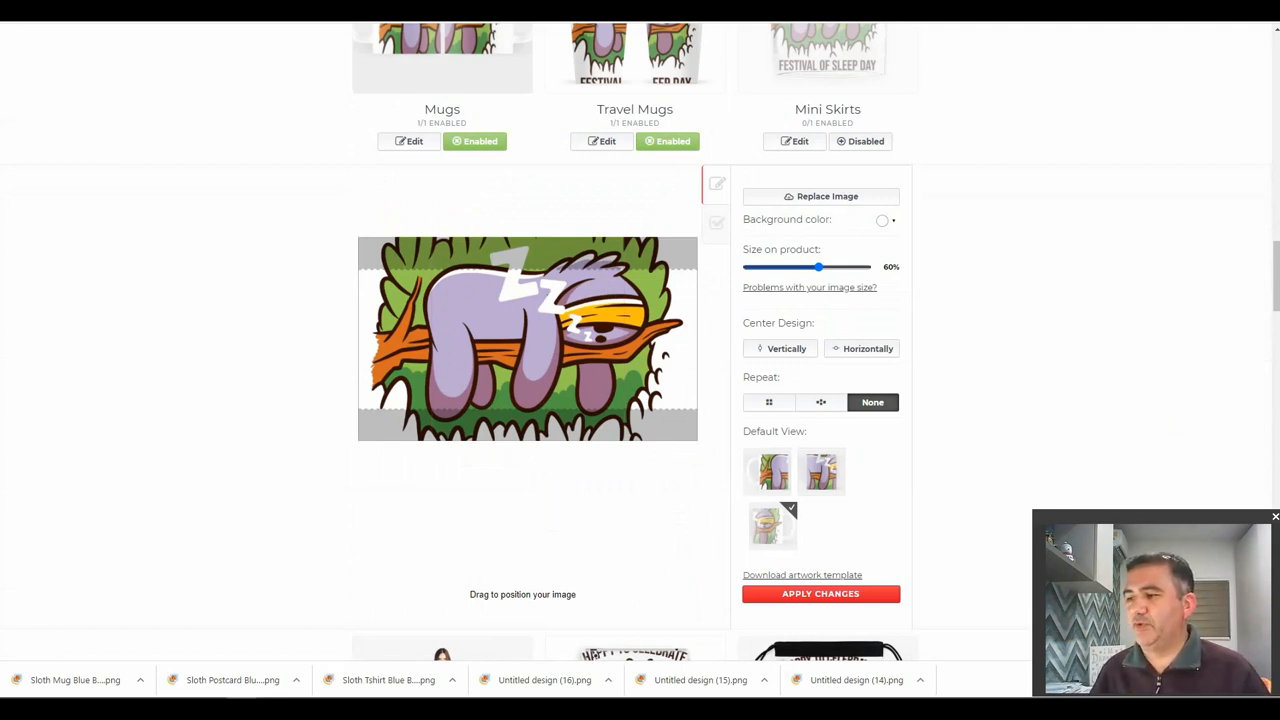
{"action": "left_click_drag", "start_coordinate": [1279, 240], "coordinate": [808, 194]}
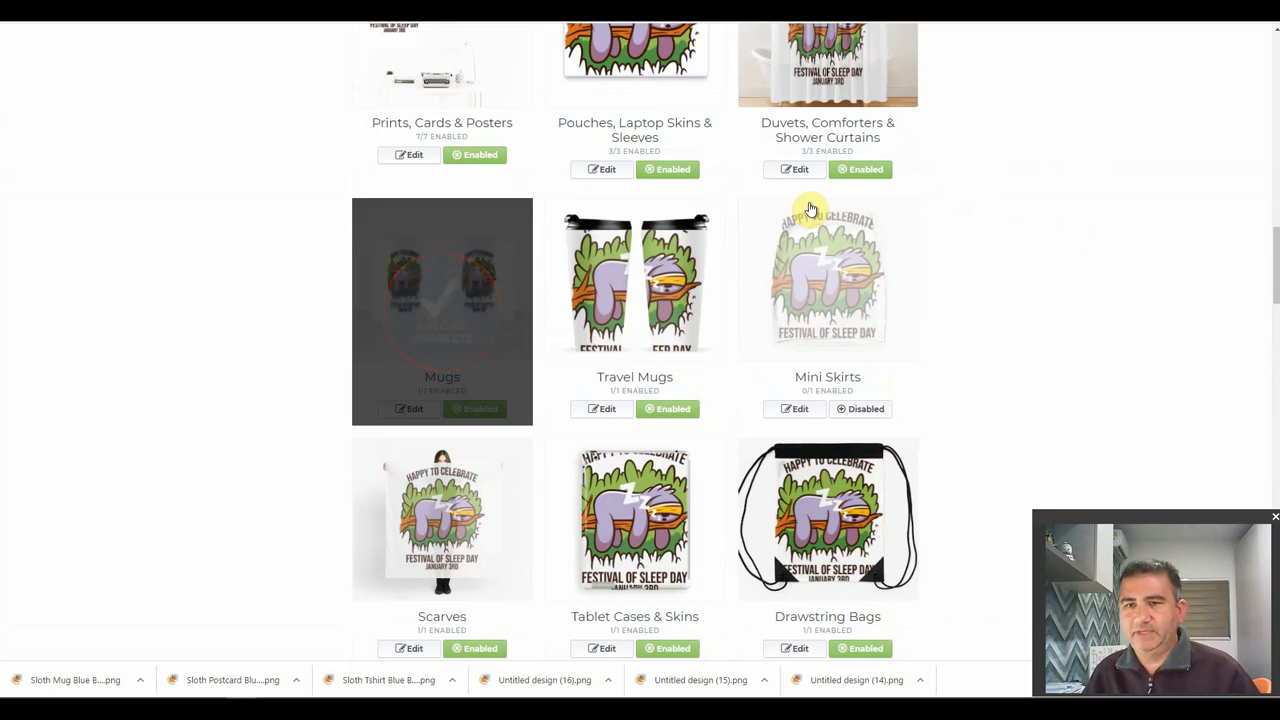
{"action": "left_click", "coordinate": [482, 268]}
{"action": "scroll", "coordinate": [482, 268], "scroll_direction": "down", "scroll_amount": 2}
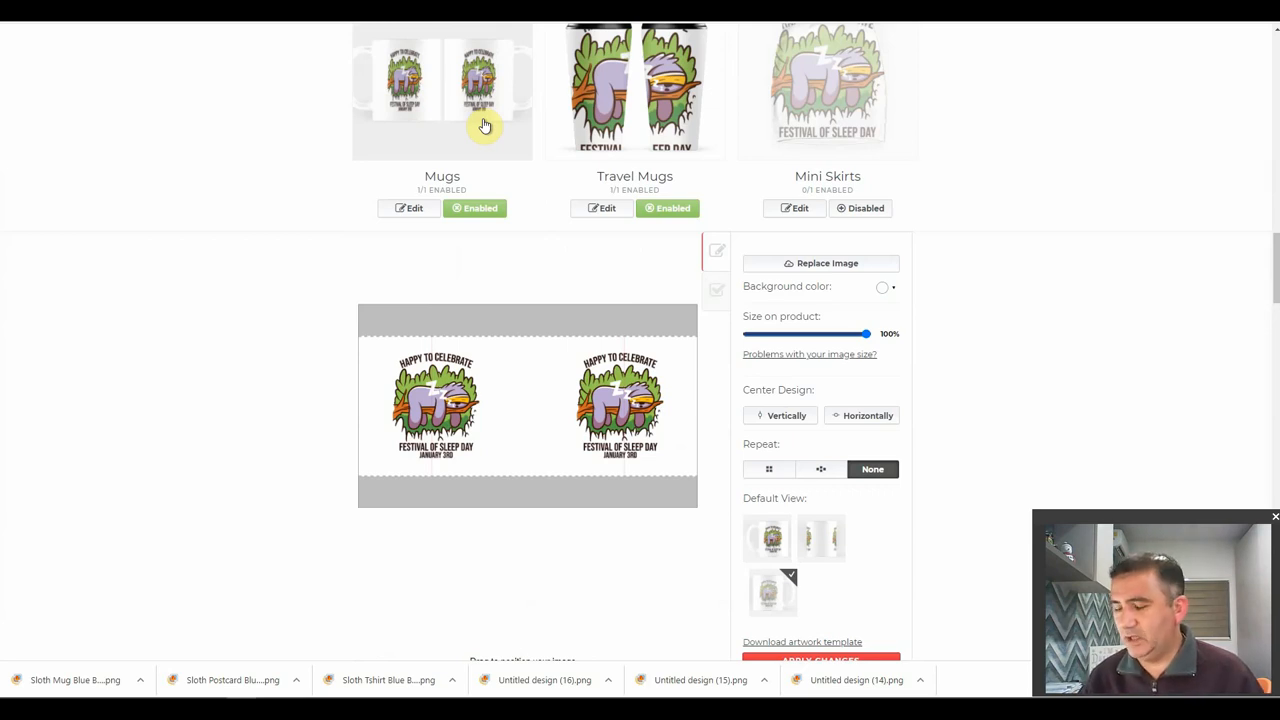
Step: Open the Fitted Masks product for editing
{"action": "scroll", "coordinate": [484, 125], "scroll_direction": "down", "scroll_amount": 10}
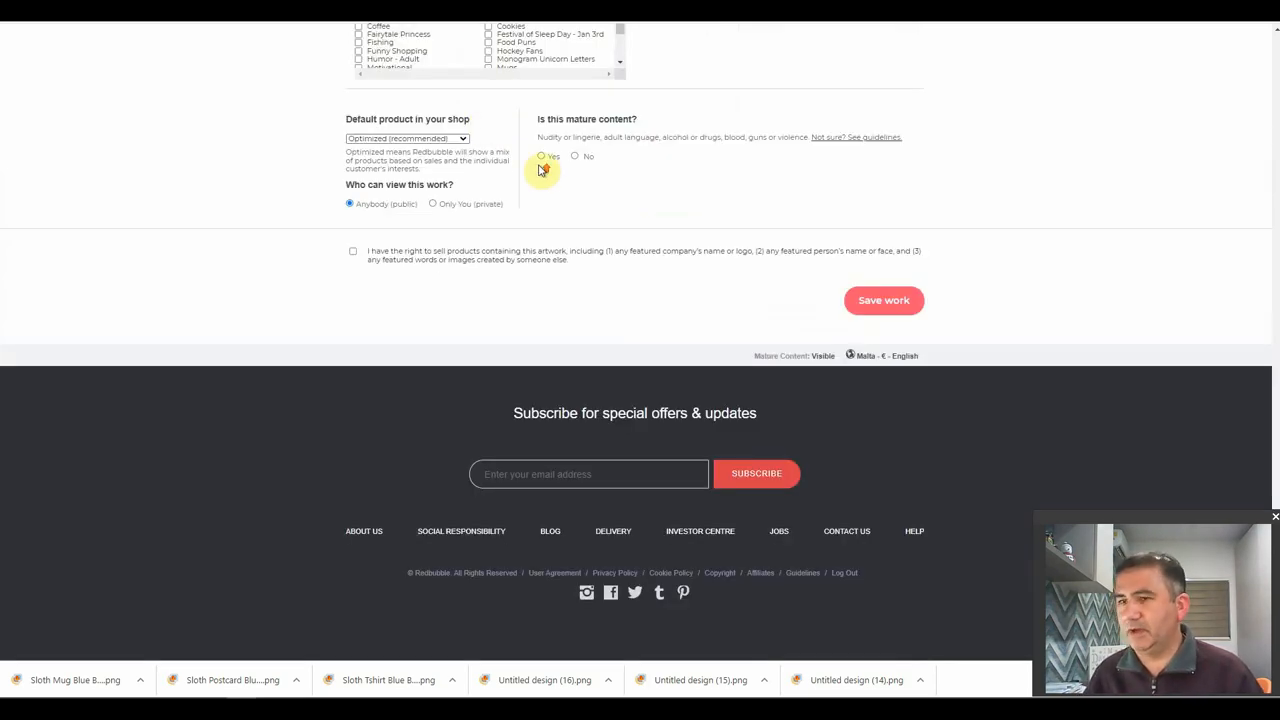
{"action": "scroll", "coordinate": [543, 168], "scroll_direction": "up", "scroll_amount": 5}
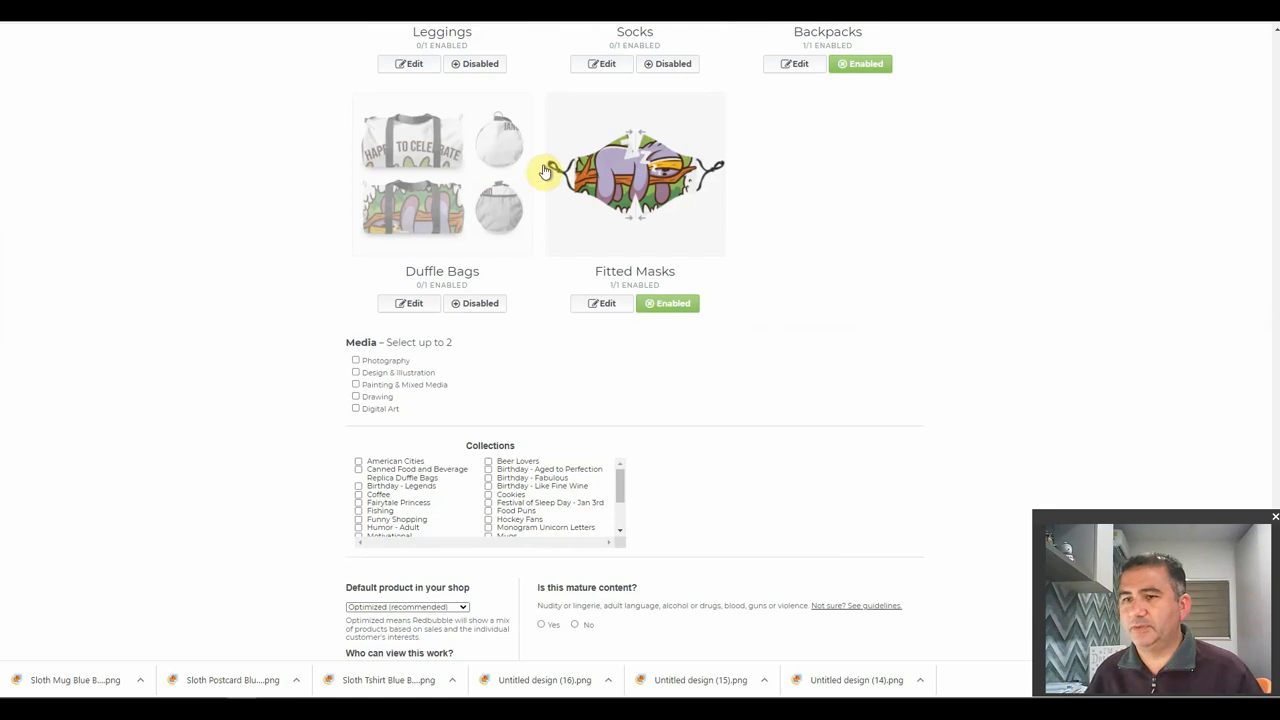
{"action": "left_click", "coordinate": [632, 183]}
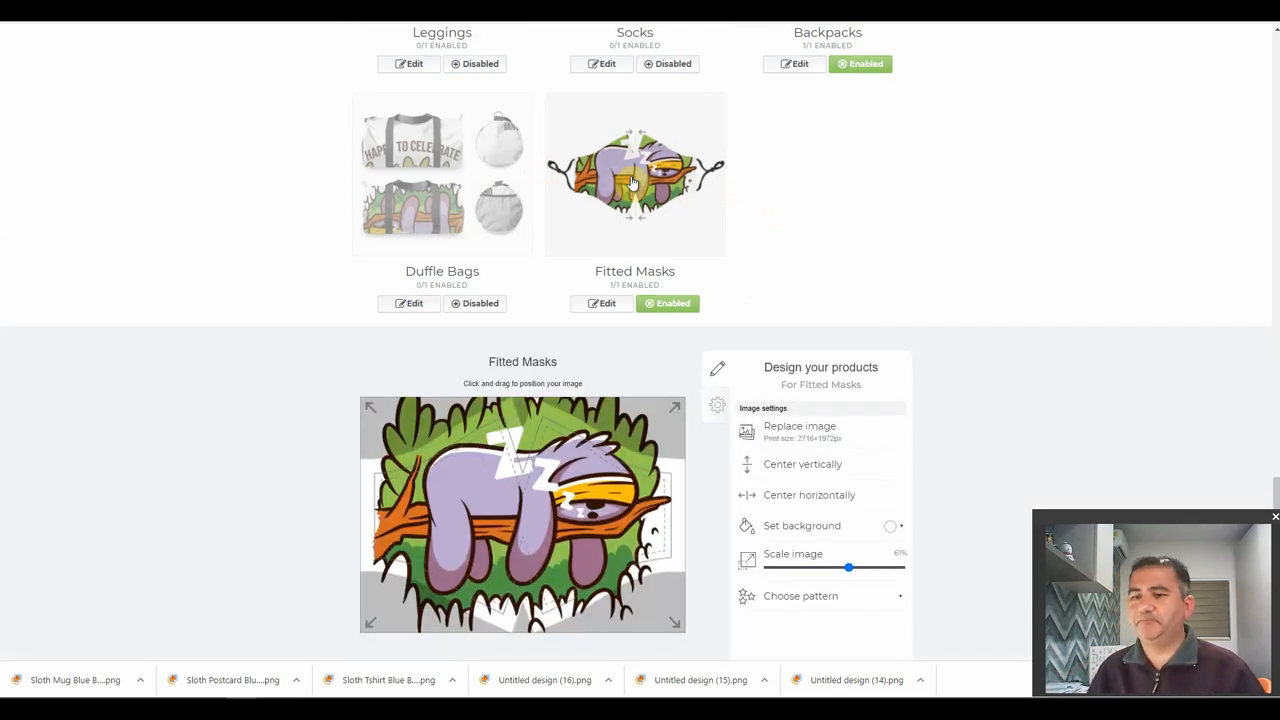
Step: Scale the single sloth image on the fitted mask to 14% and move it onto the mask's left half
{"action": "left_click_drag", "start_coordinate": [848, 568], "coordinate": [788, 573]}
{"action": "left_click_drag", "start_coordinate": [518, 504], "coordinate": [526, 512]}
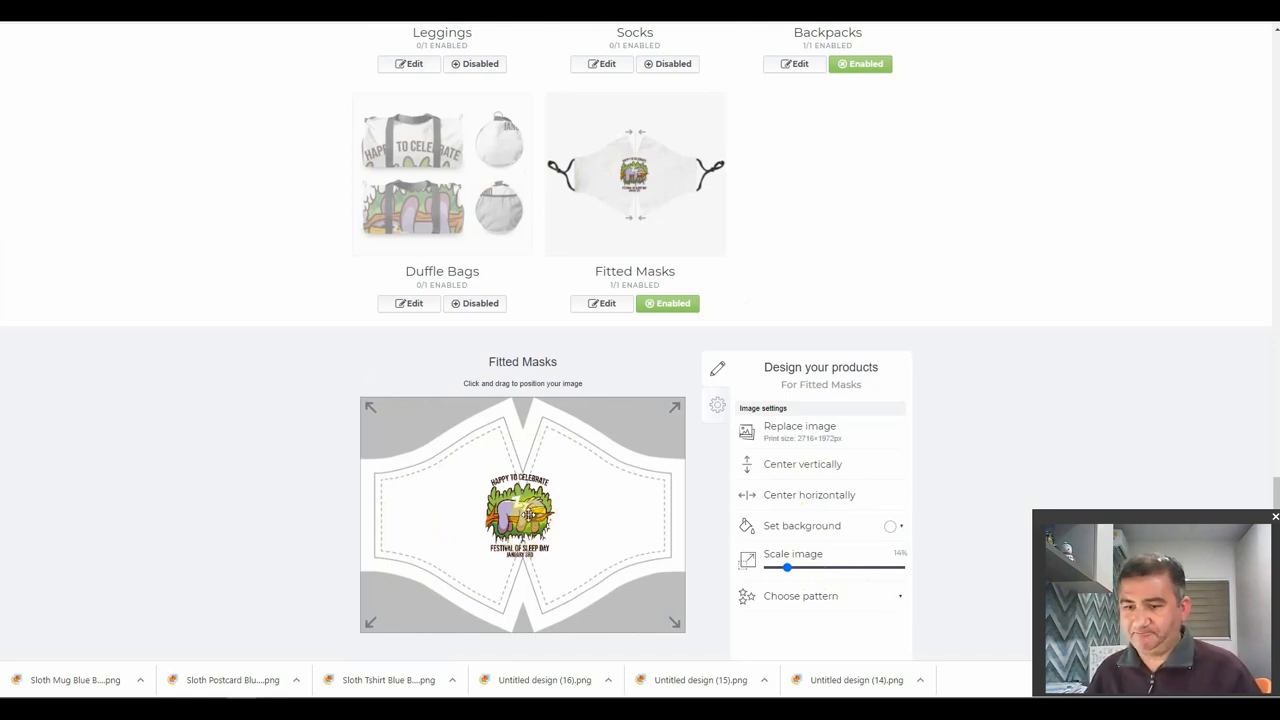
{"action": "left_click_drag", "start_coordinate": [528, 513], "coordinate": [467, 512]}
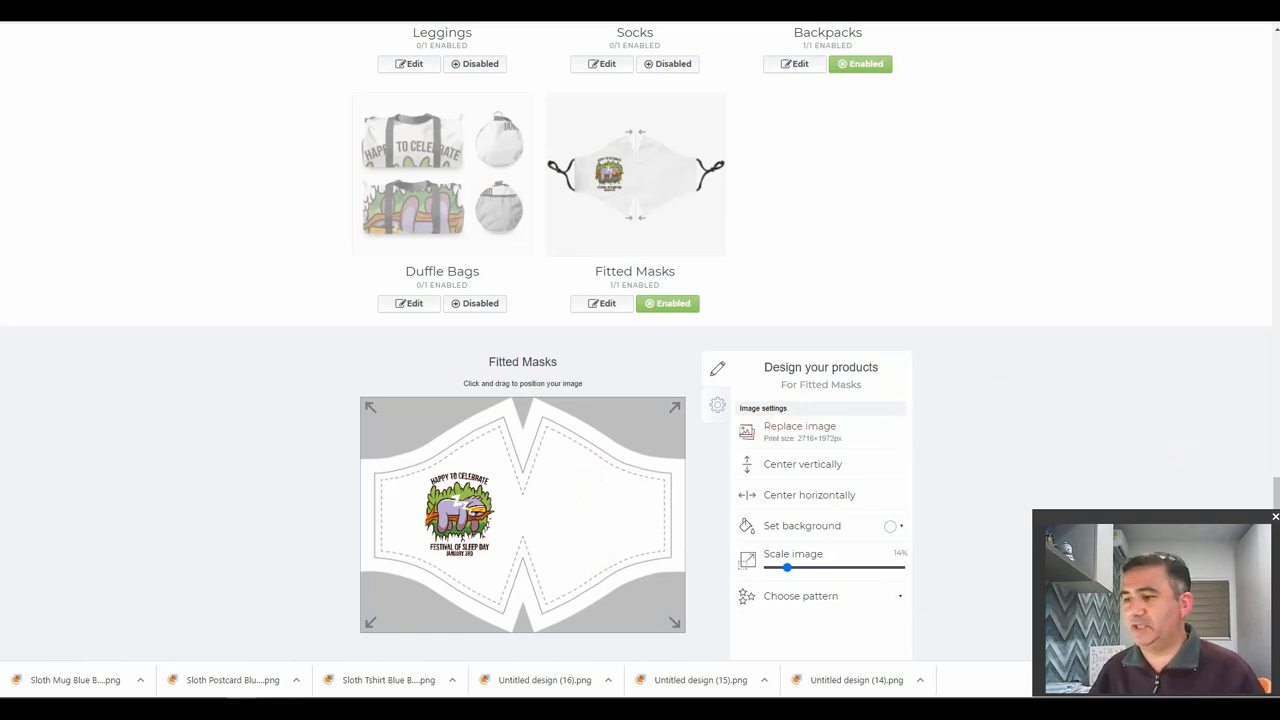
Step: Replace the Fitted Masks image with the two-sided sloth design and enable the product
{"action": "left_click_drag", "start_coordinate": [1279, 330], "coordinate": [794, 434]}
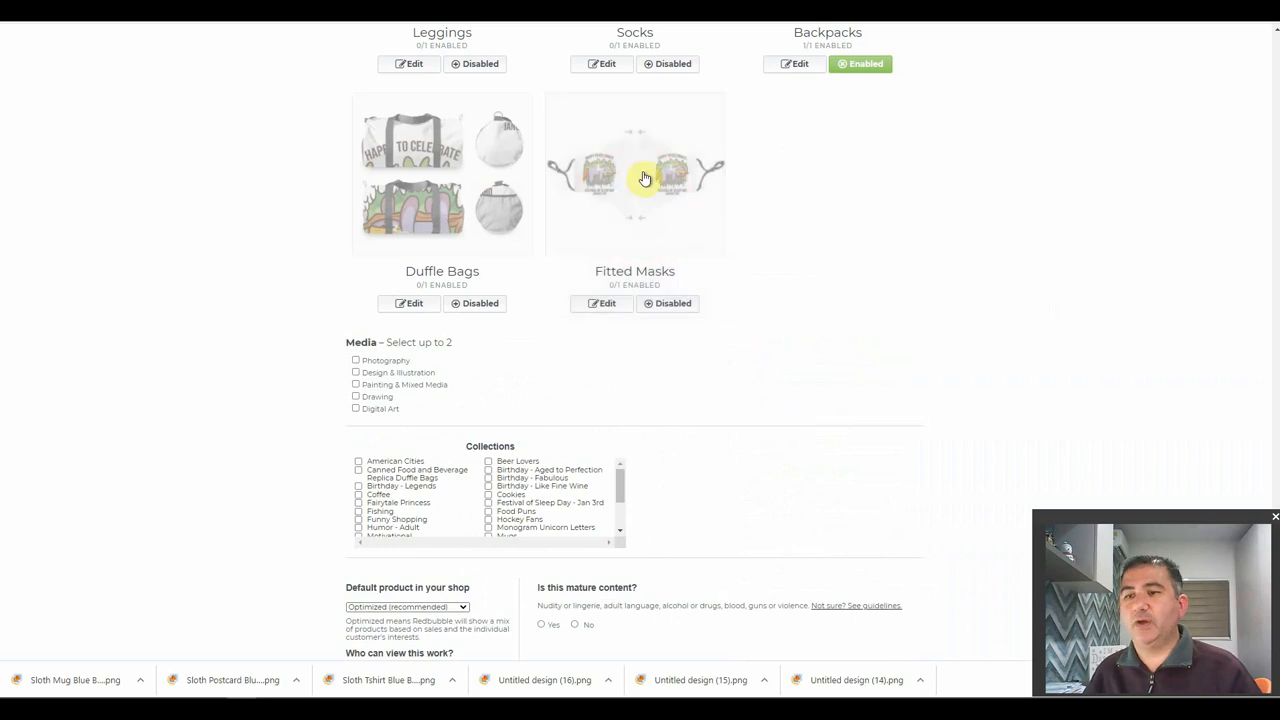
{"action": "left_click", "coordinate": [634, 174]}
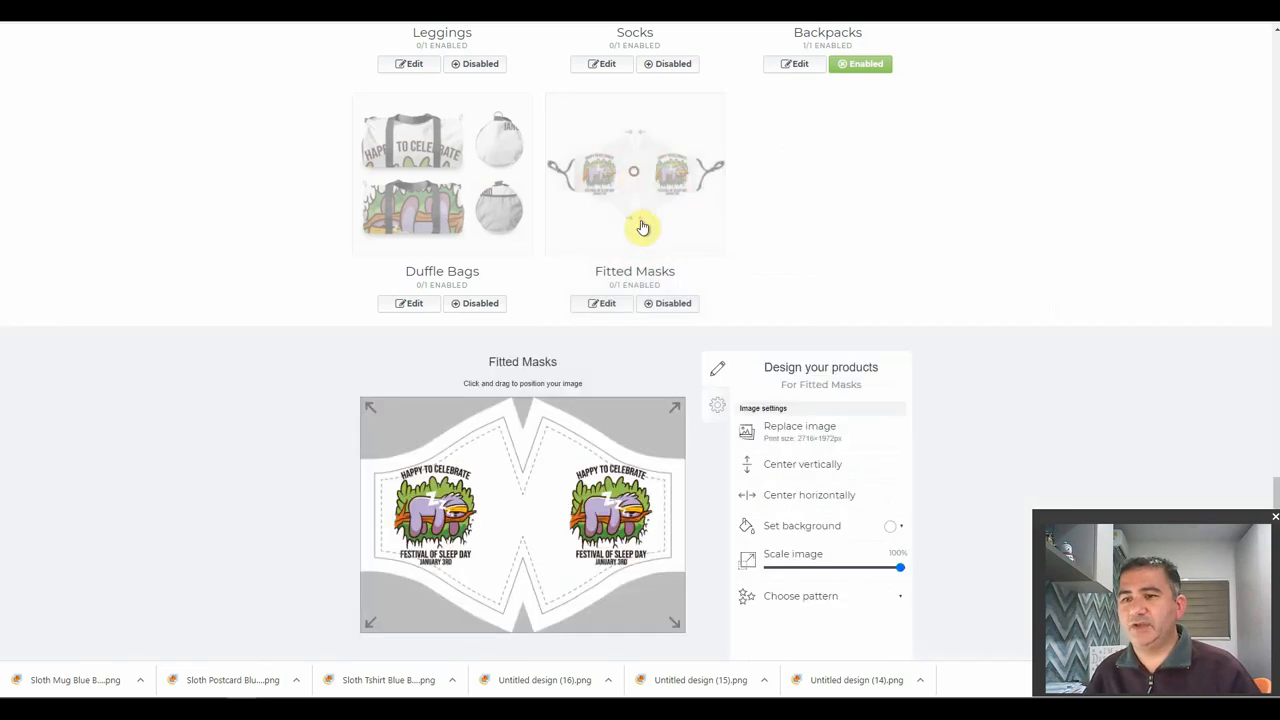
{"action": "left_click", "coordinate": [665, 304]}
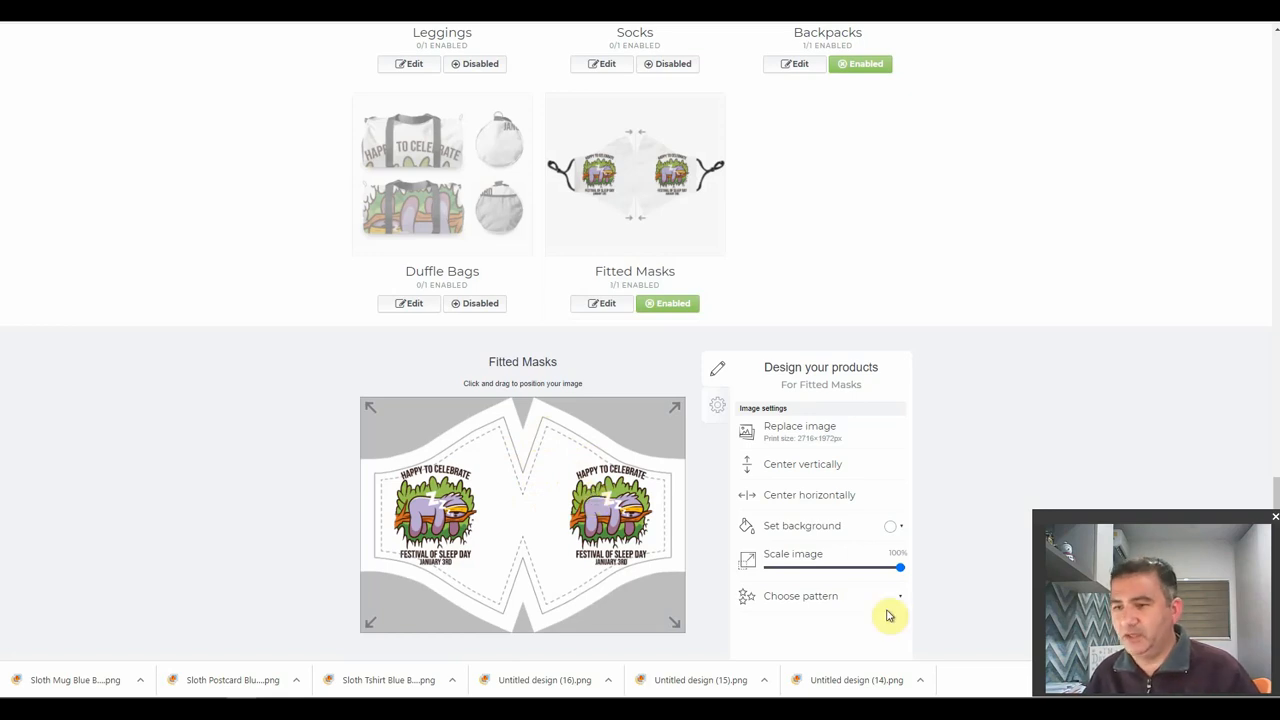
Step: Scale the two-sided fitted mask image to 88% and center it horizontally and vertically
{"action": "left_click_drag", "start_coordinate": [903, 569], "coordinate": [886, 573]}
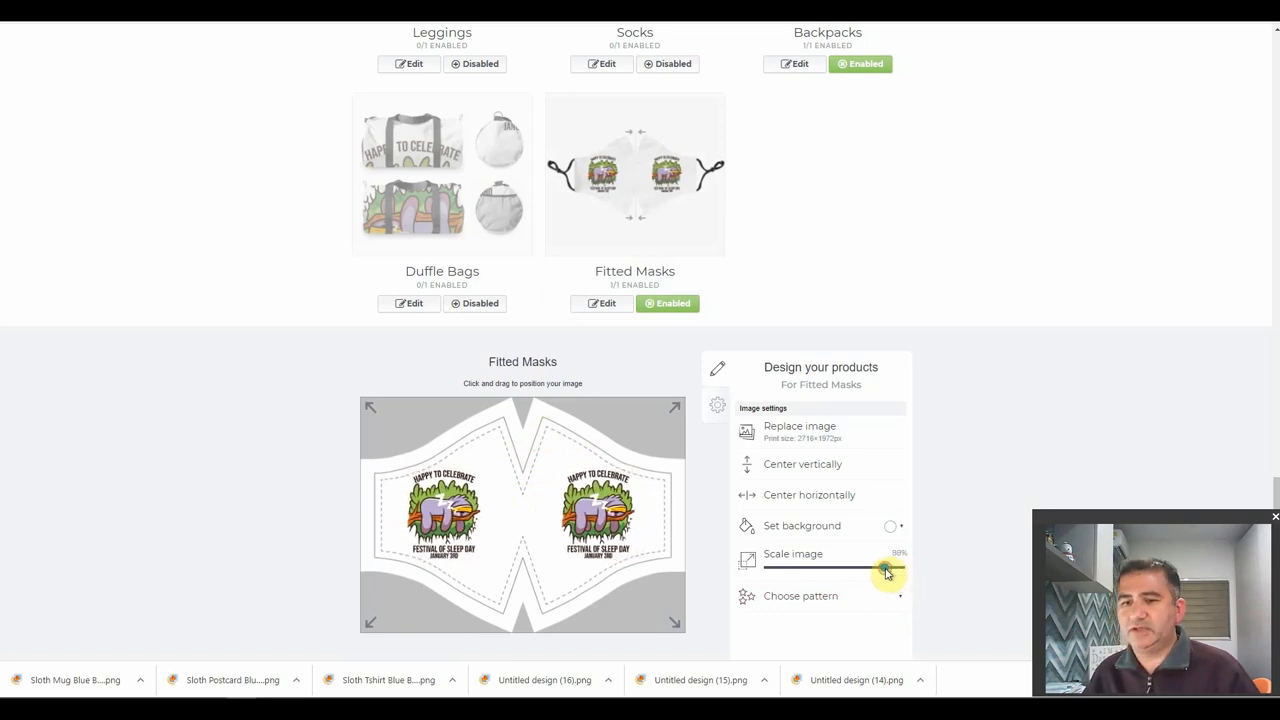
{"action": "left_click", "coordinate": [818, 500]}
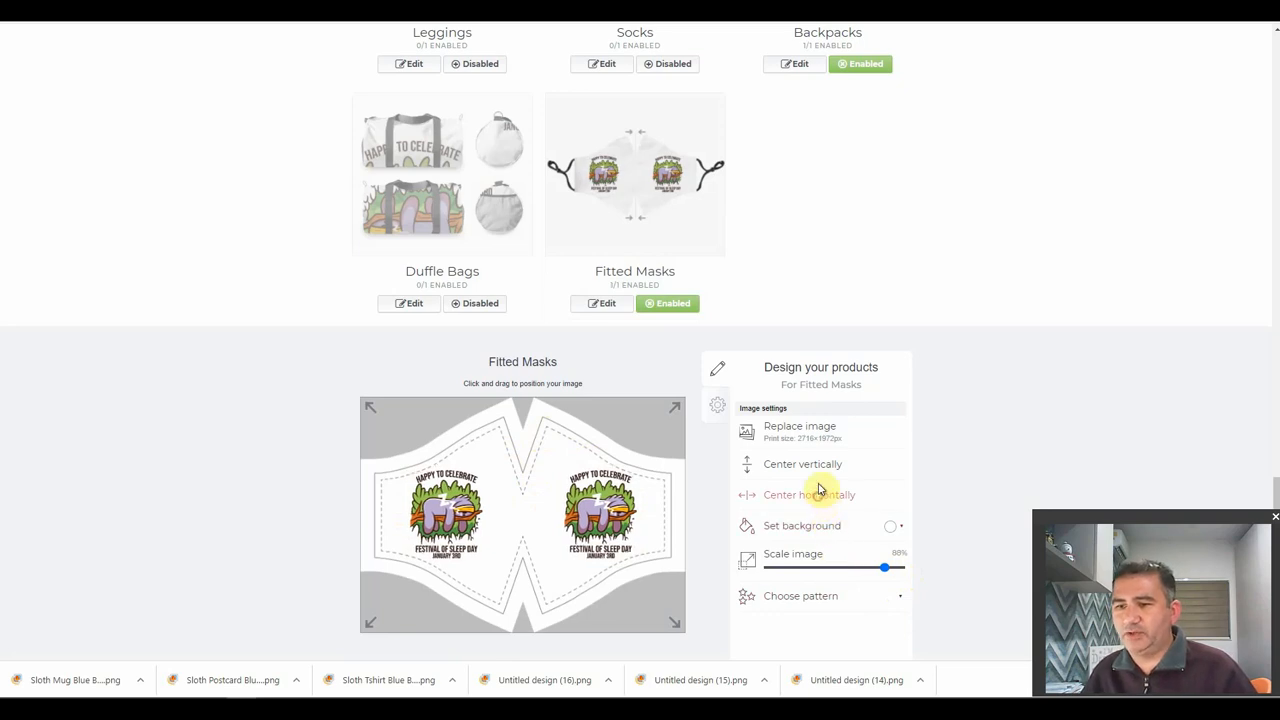
{"action": "left_click", "coordinate": [820, 466]}
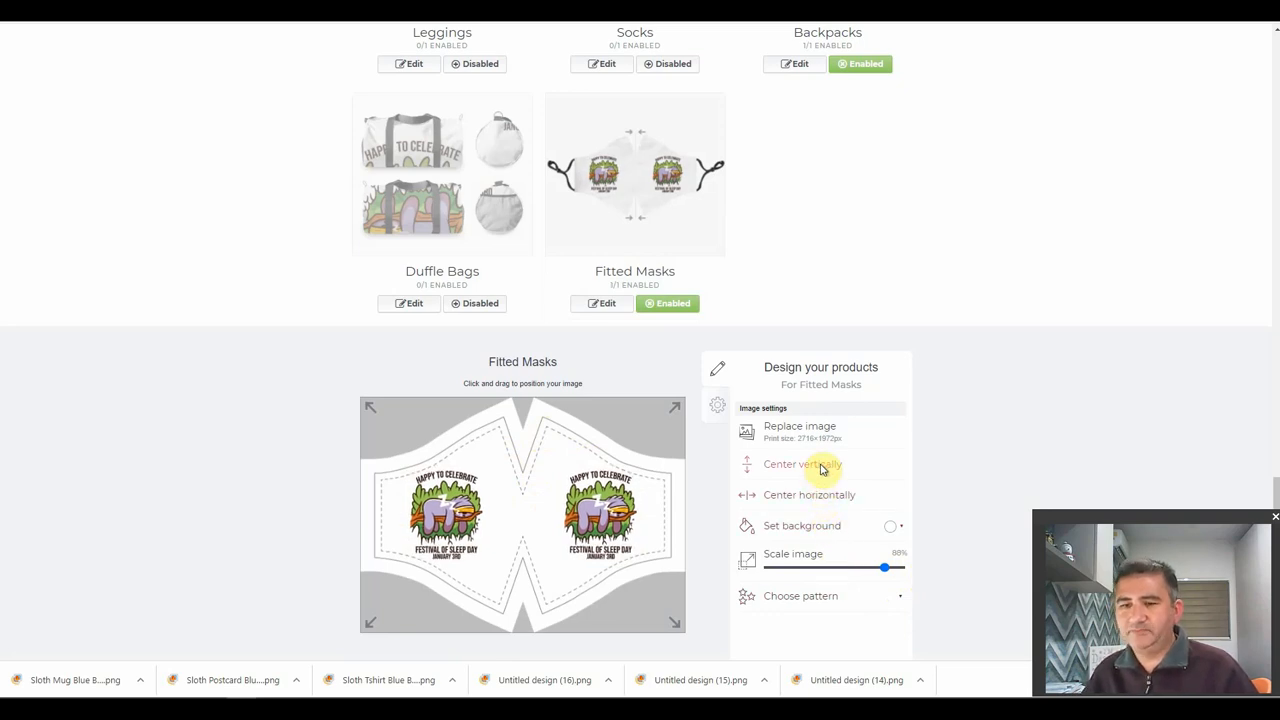